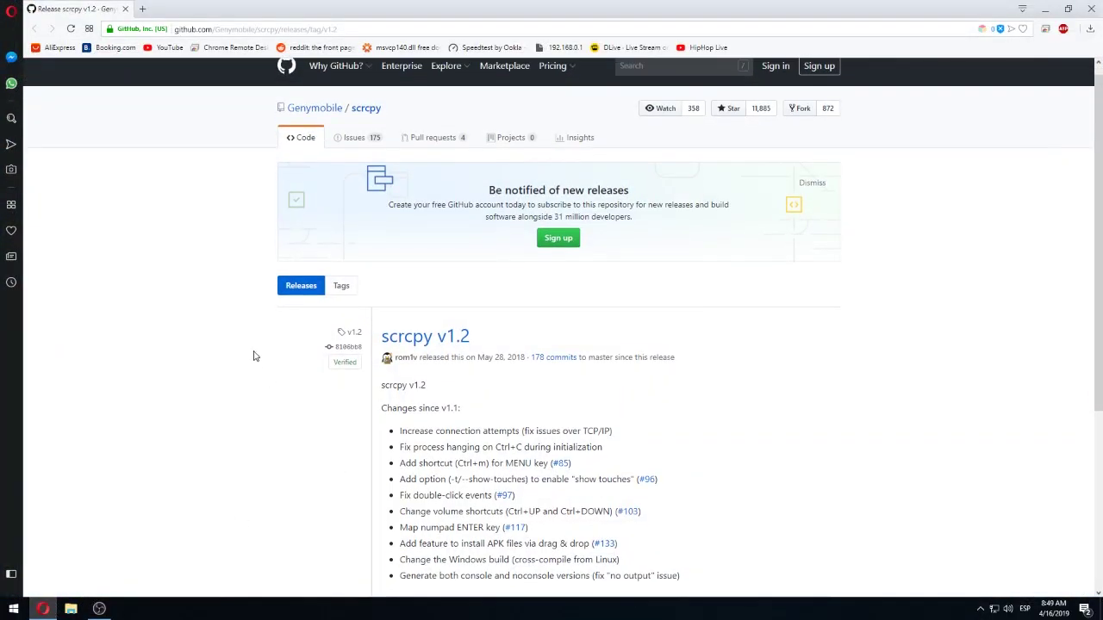
Scroll the v1.2 release page down to the Assets list showing the win32 and win64 zips.
{"action": "scroll", "coordinate": [254, 356], "scroll_direction": "down", "scroll_amount": 1}
{"action": "scroll", "coordinate": [235, 358], "scroll_direction": "down", "scroll_amount": 1}
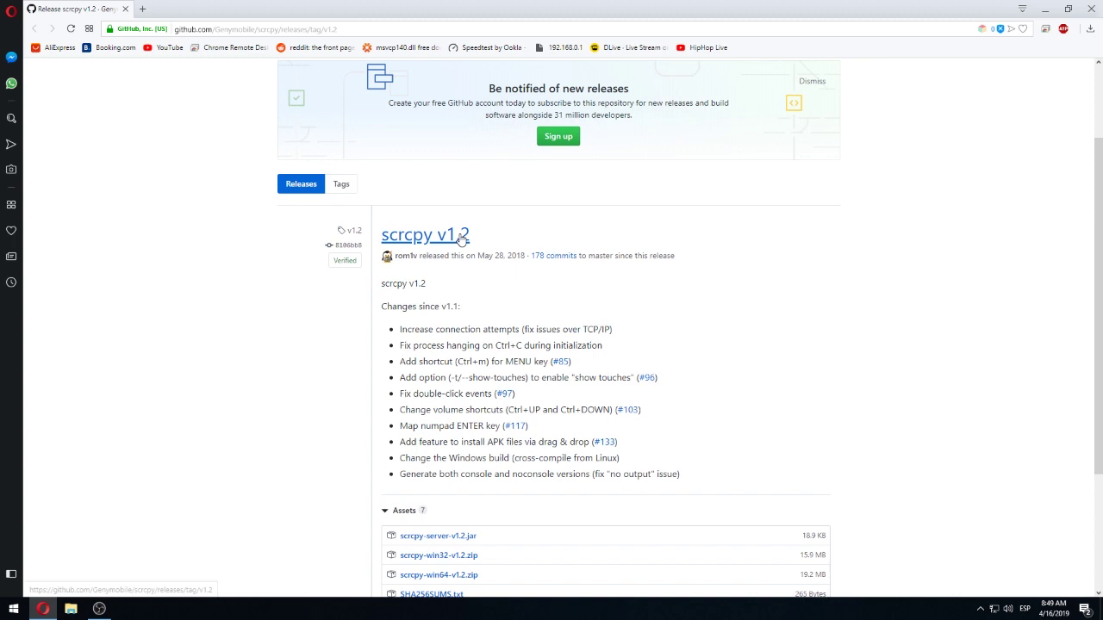
{"action": "scroll", "coordinate": [642, 301], "scroll_direction": "down", "scroll_amount": 2}
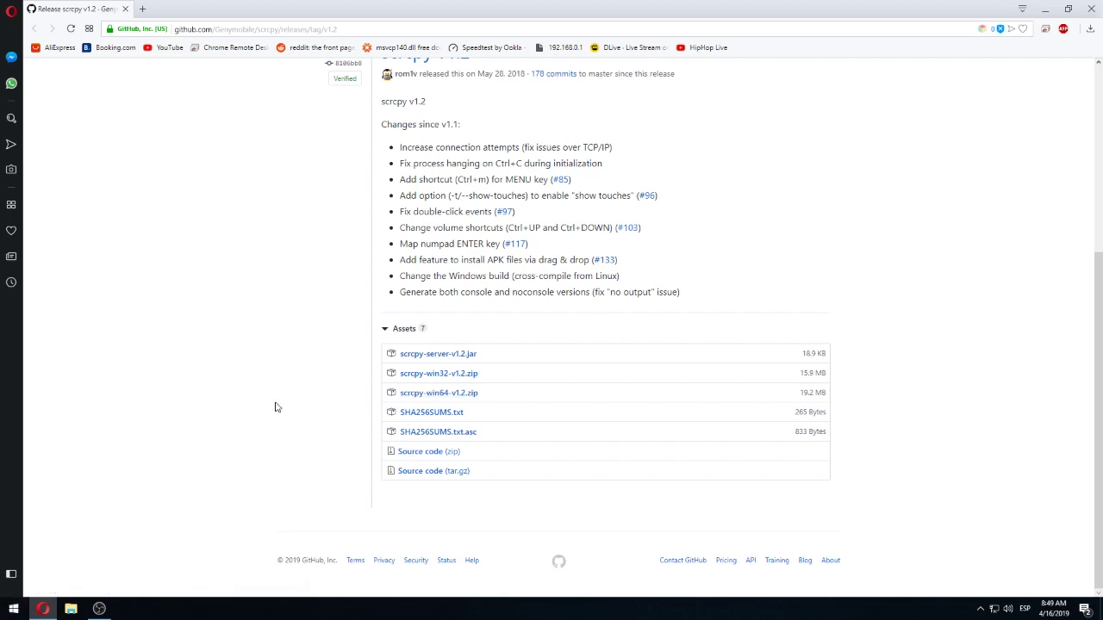
{"action": "right_click", "coordinate": [20, 610]}
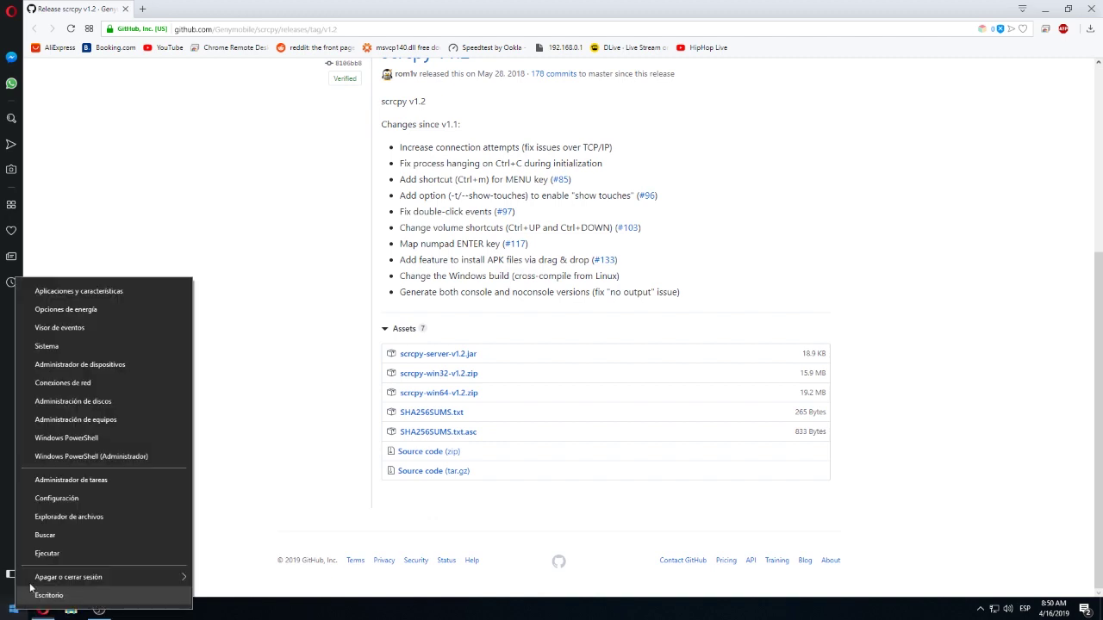
{"action": "left_click", "coordinate": [67, 346]}
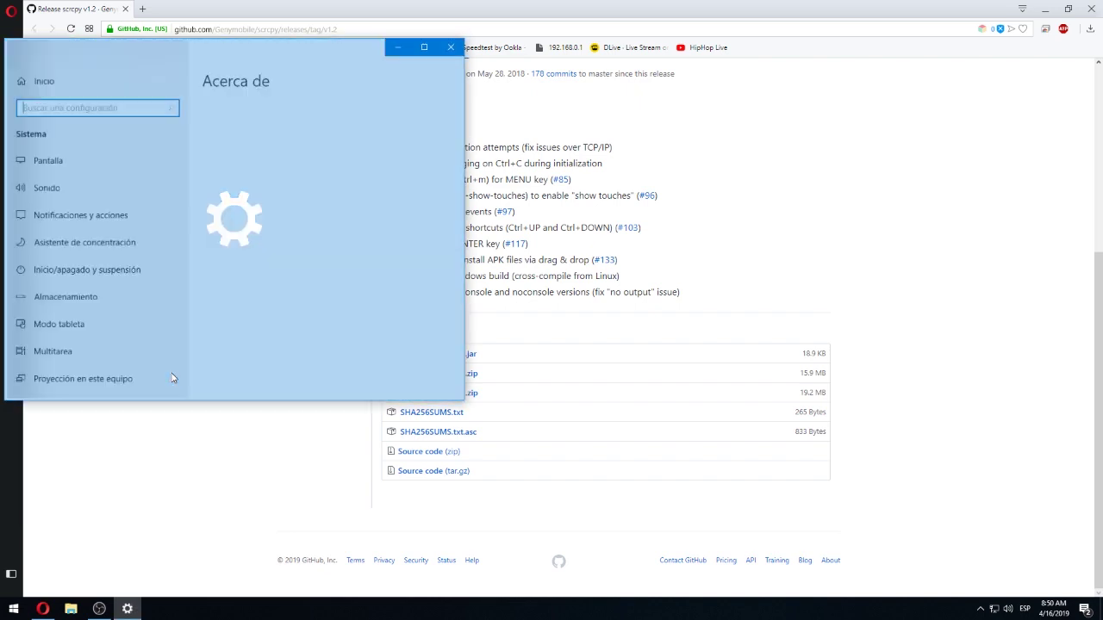
{"action": "scroll", "coordinate": [362, 207], "scroll_direction": "down", "scroll_amount": 5}
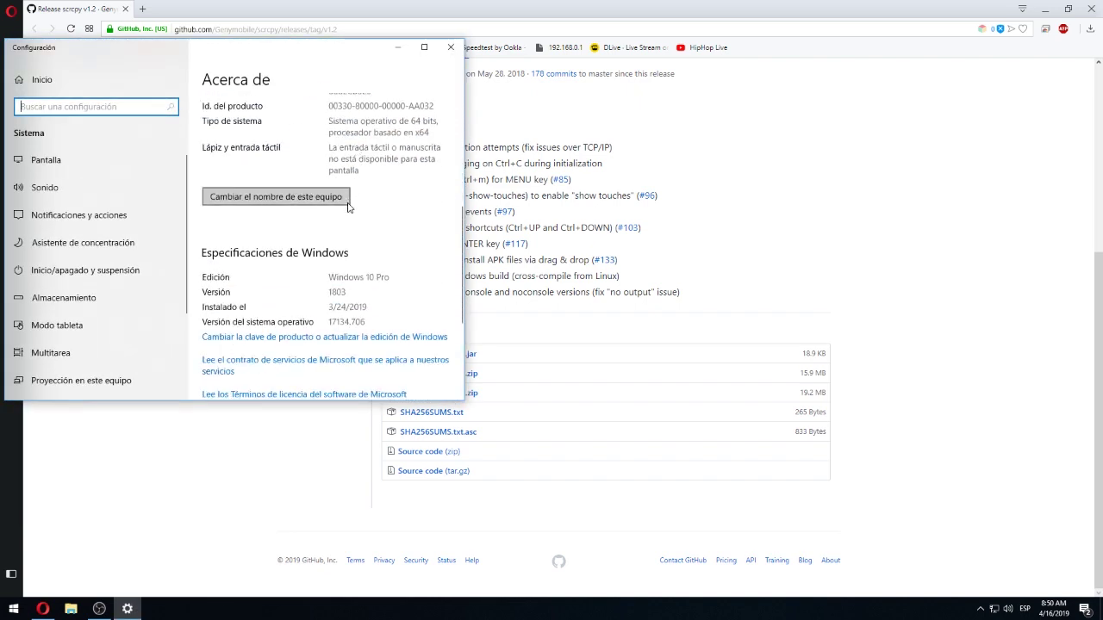
{"action": "scroll", "coordinate": [377, 215], "scroll_direction": "up", "scroll_amount": 2}
{"action": "scroll", "coordinate": [377, 226], "scroll_direction": "up", "scroll_amount": 2}
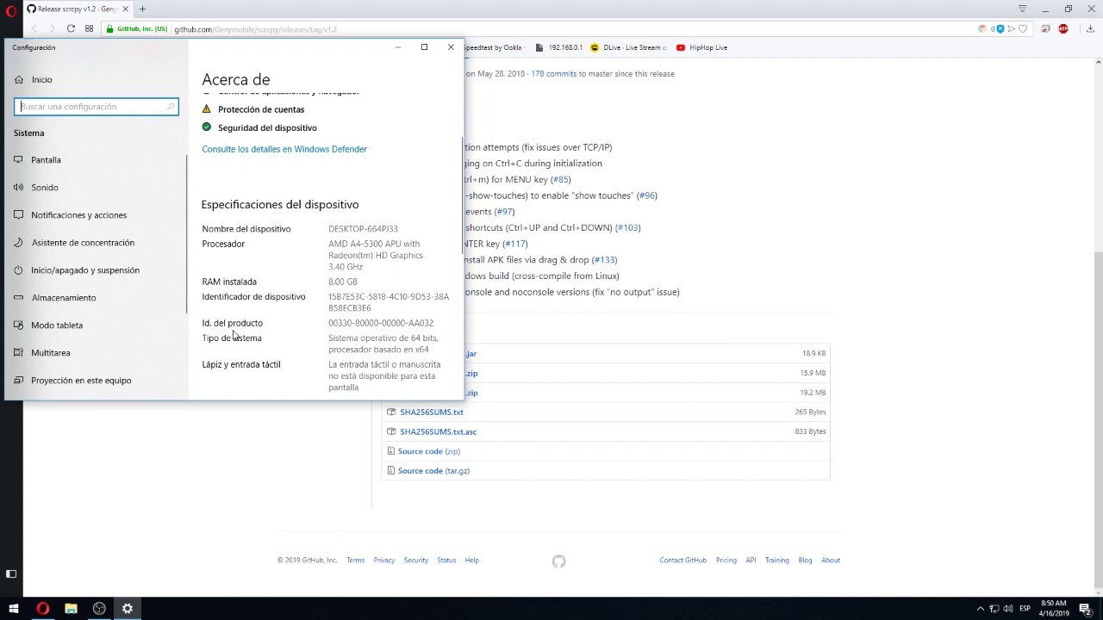
{"action": "left_click", "coordinate": [258, 345]}
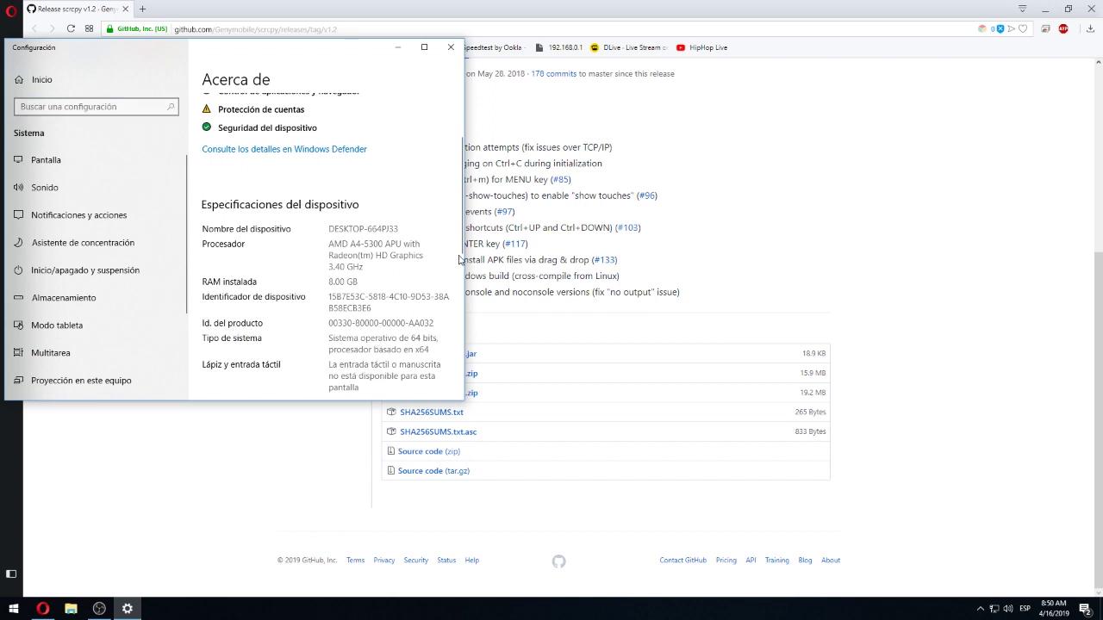
Download scrcpy-win64-v1.2.zip and show it in the Downloads folder.
{"action": "left_click", "coordinate": [450, 46]}
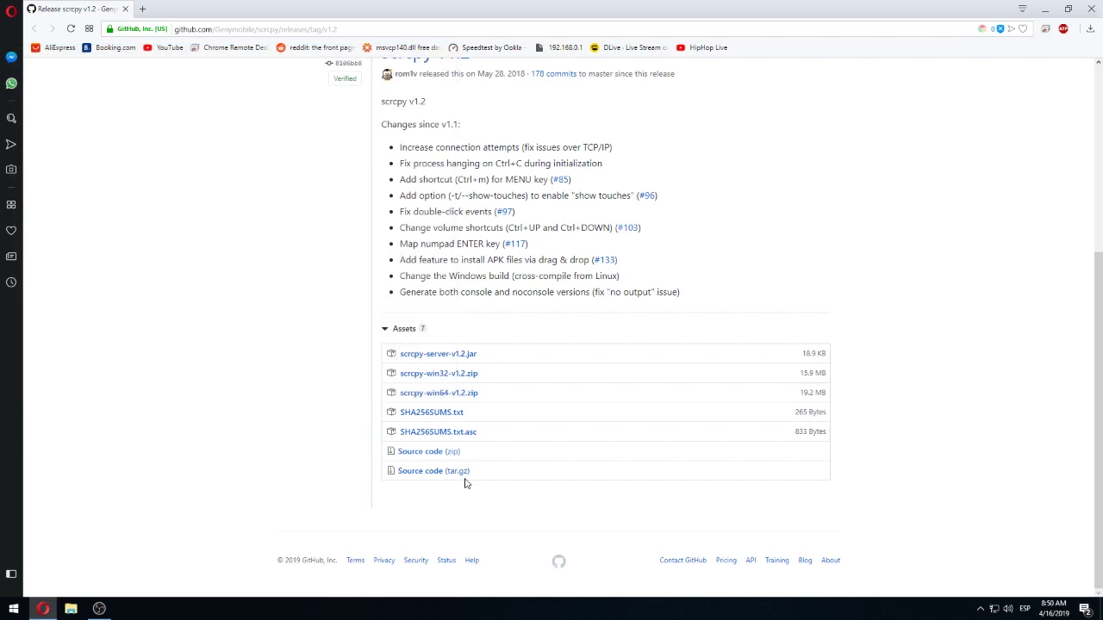
{"action": "left_click", "coordinate": [437, 393]}
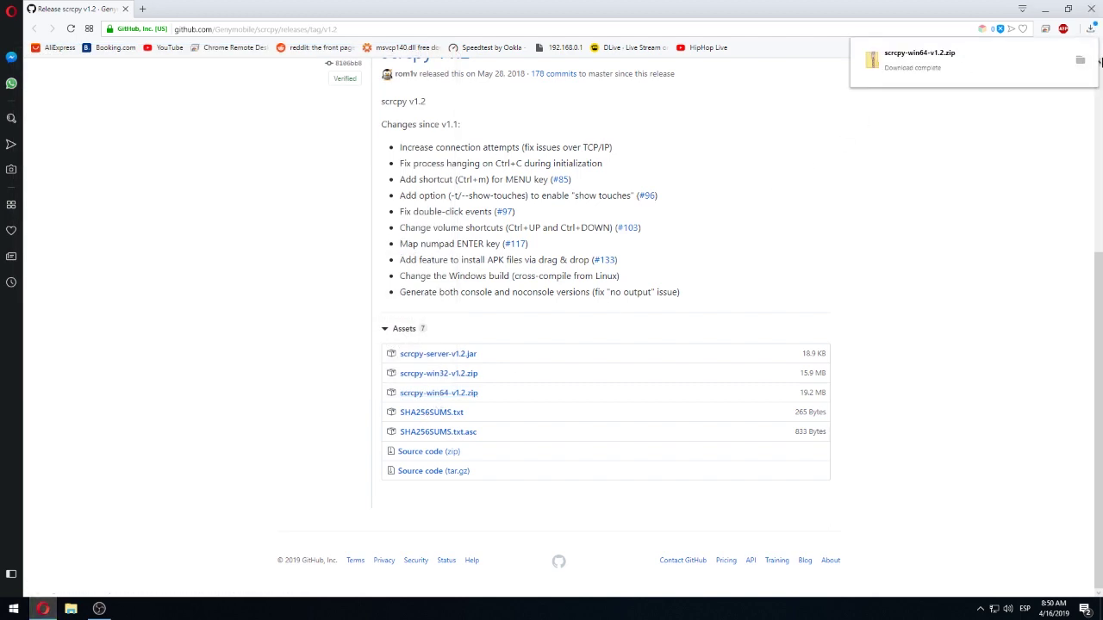
{"action": "left_click", "coordinate": [1080, 61]}
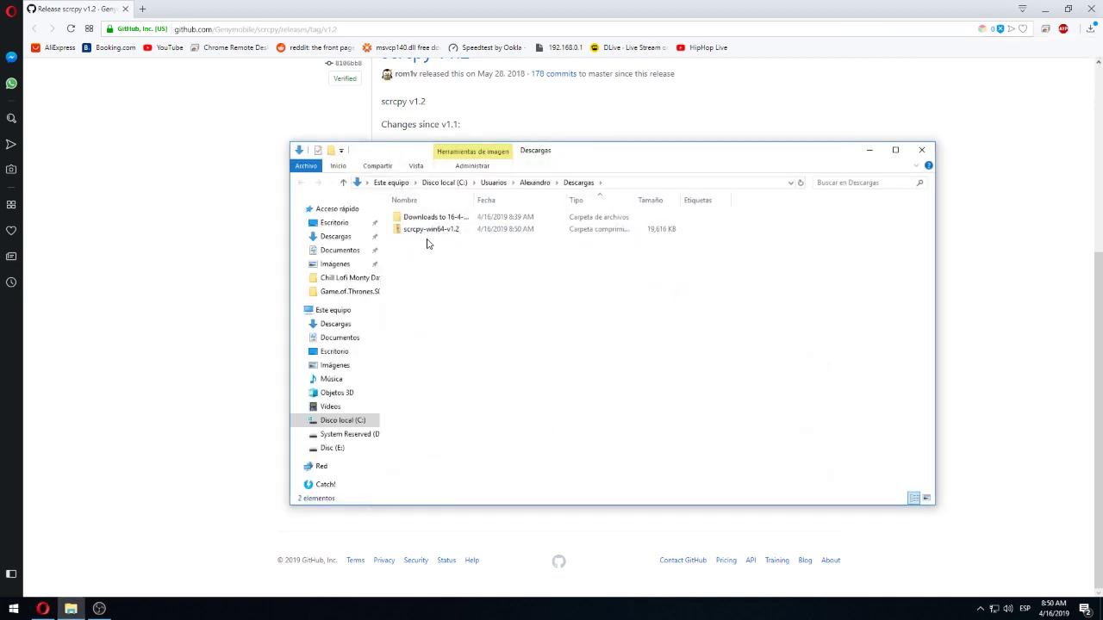
Extract the zip with Extraer todo into a scrcpy-win64-v1.2 folder in Descargas.
{"action": "left_click", "coordinate": [431, 229]}
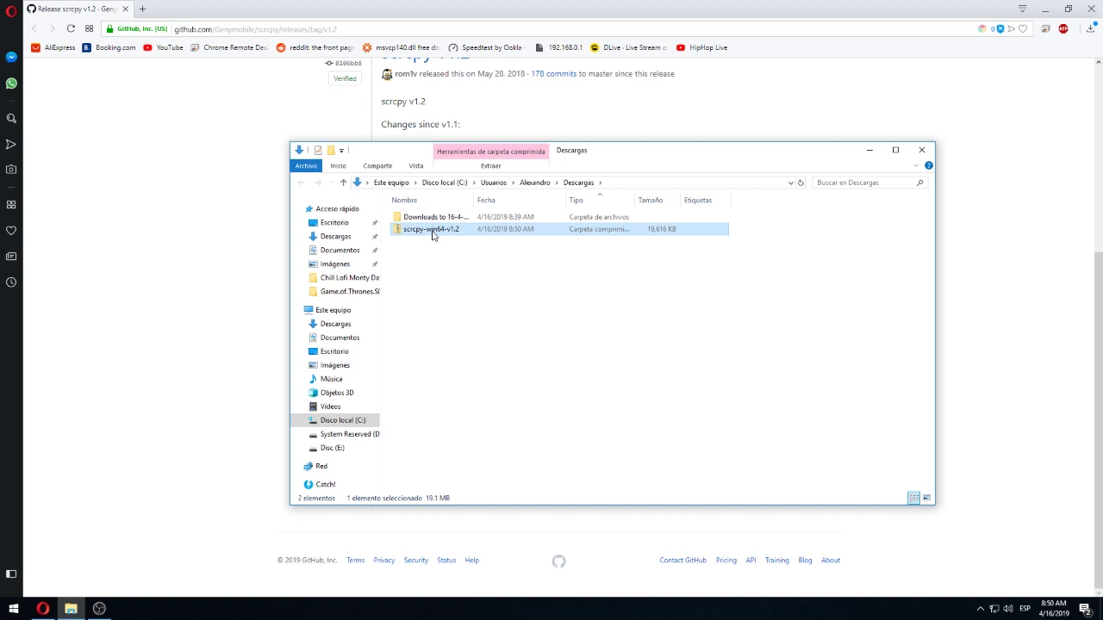
{"action": "right_click", "coordinate": [433, 236]}
{"action": "left_click", "coordinate": [465, 270]}
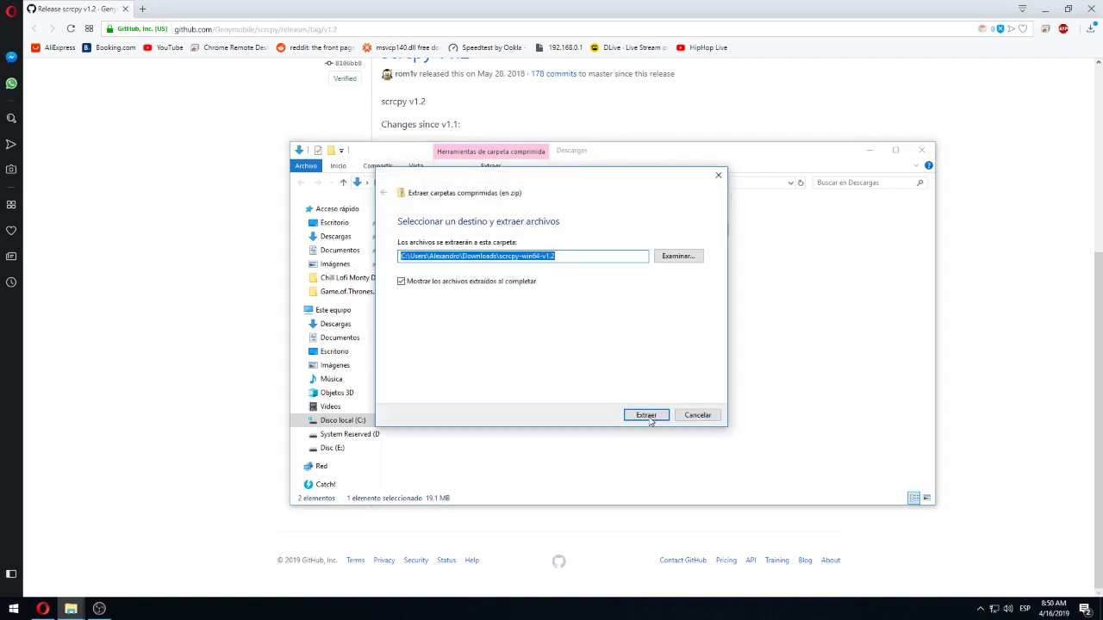
{"action": "left_click", "coordinate": [649, 417]}
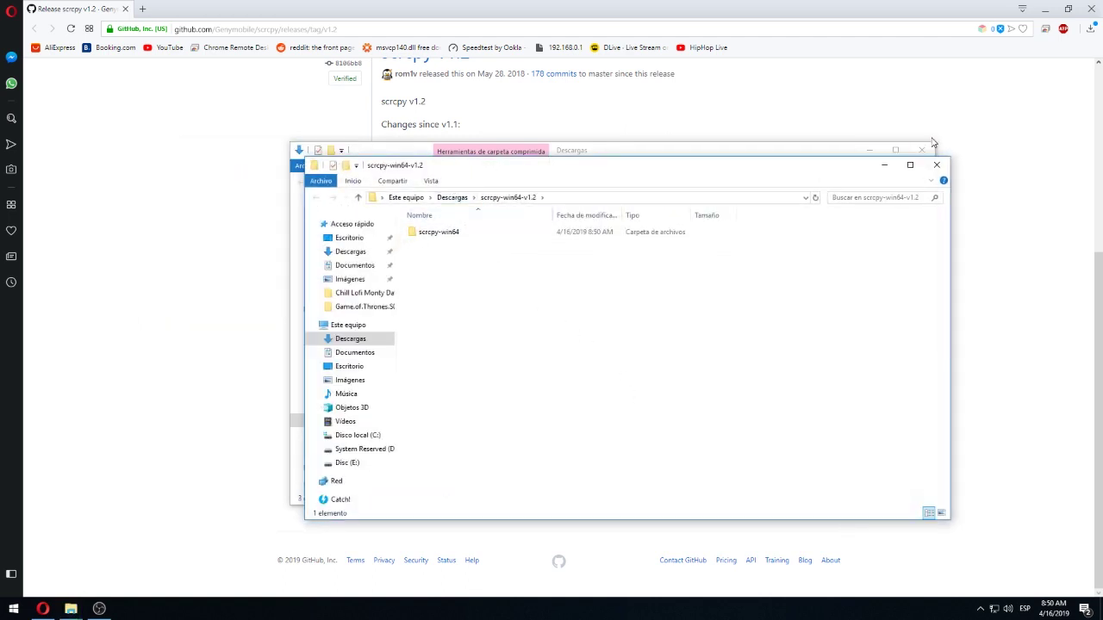
{"action": "left_click", "coordinate": [936, 165]}
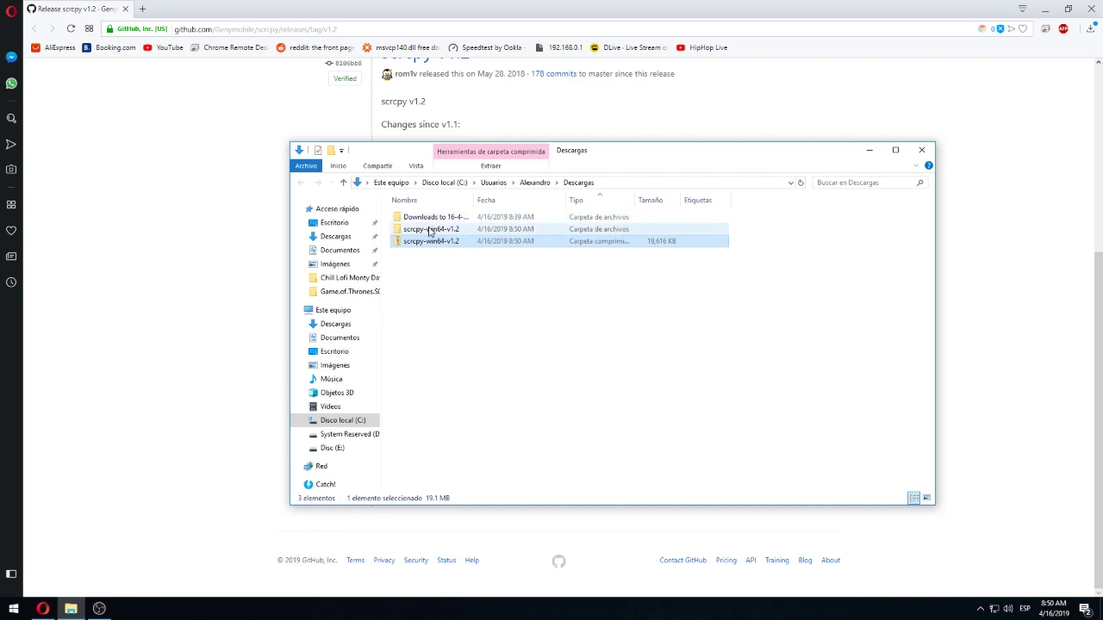
Cut the scrcpy-win64 folder from inside scrcpy-win64-v1.2.
{"action": "double_click", "coordinate": [431, 230]}
{"action": "double_click", "coordinate": [418, 218]}
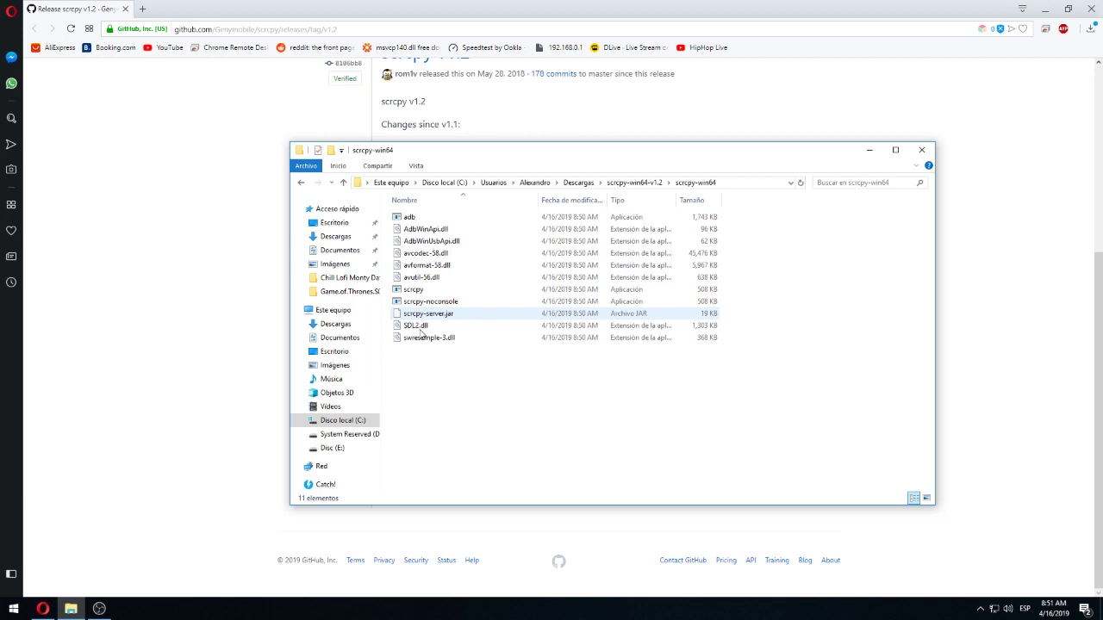
{"action": "left_click", "coordinate": [300, 183]}
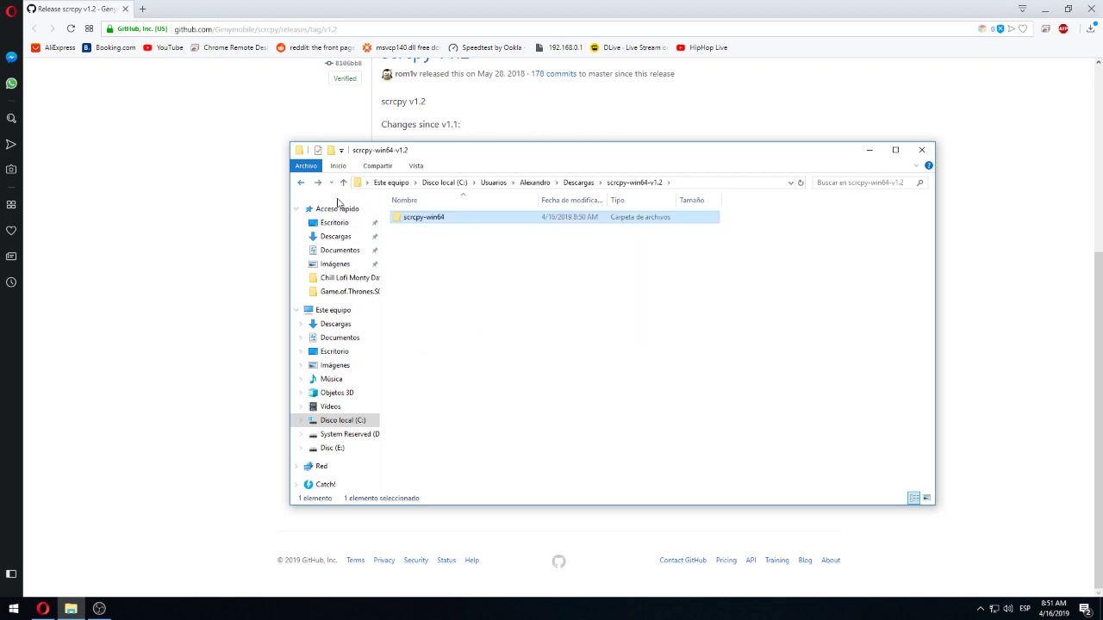
{"action": "double_click", "coordinate": [435, 229]}
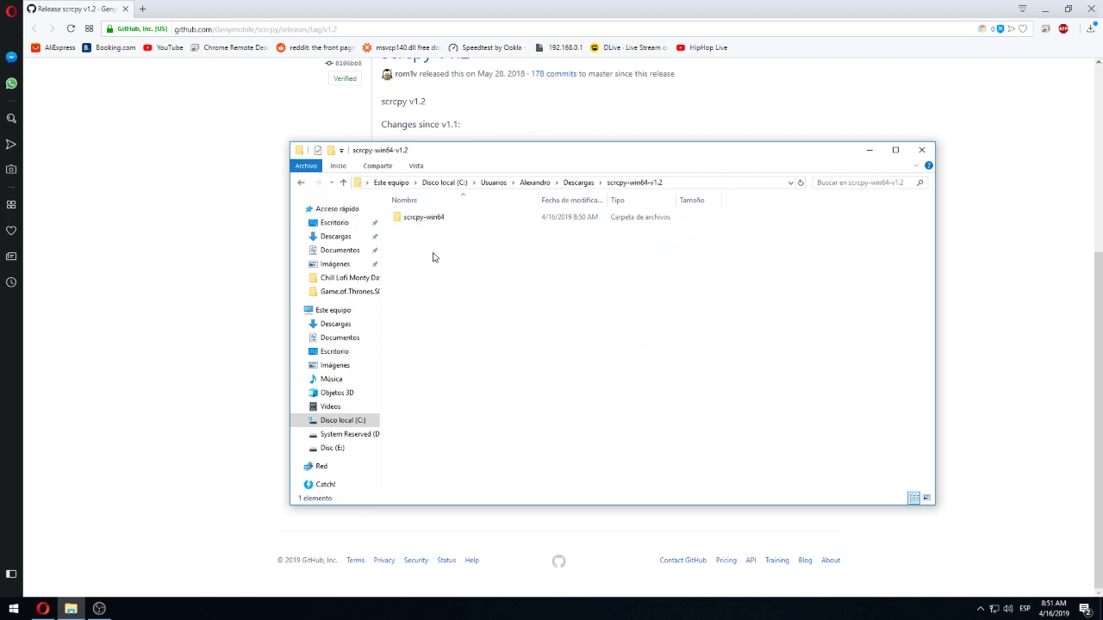
{"action": "double_click", "coordinate": [426, 226]}
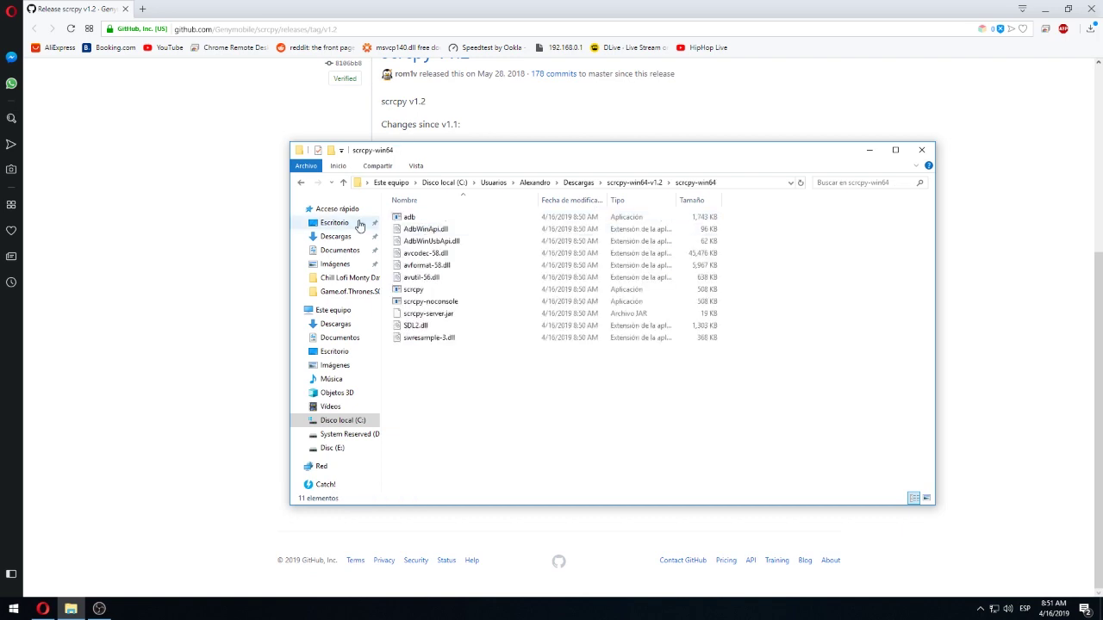
{"action": "left_click", "coordinate": [301, 183]}
{"action": "right_click", "coordinate": [437, 218]}
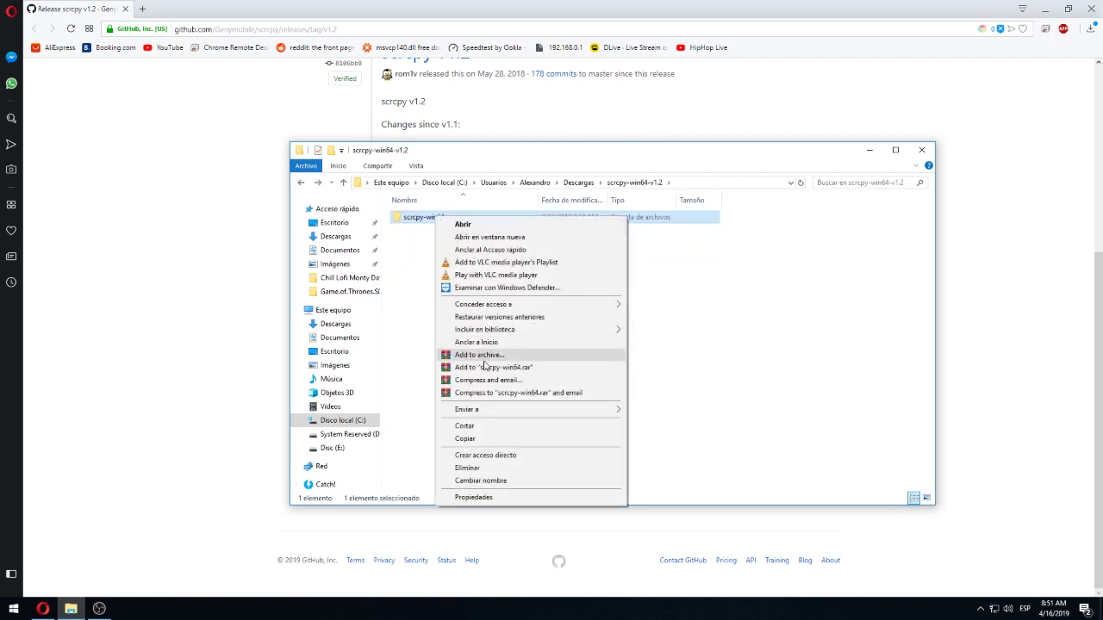
{"action": "left_click", "coordinate": [486, 429]}
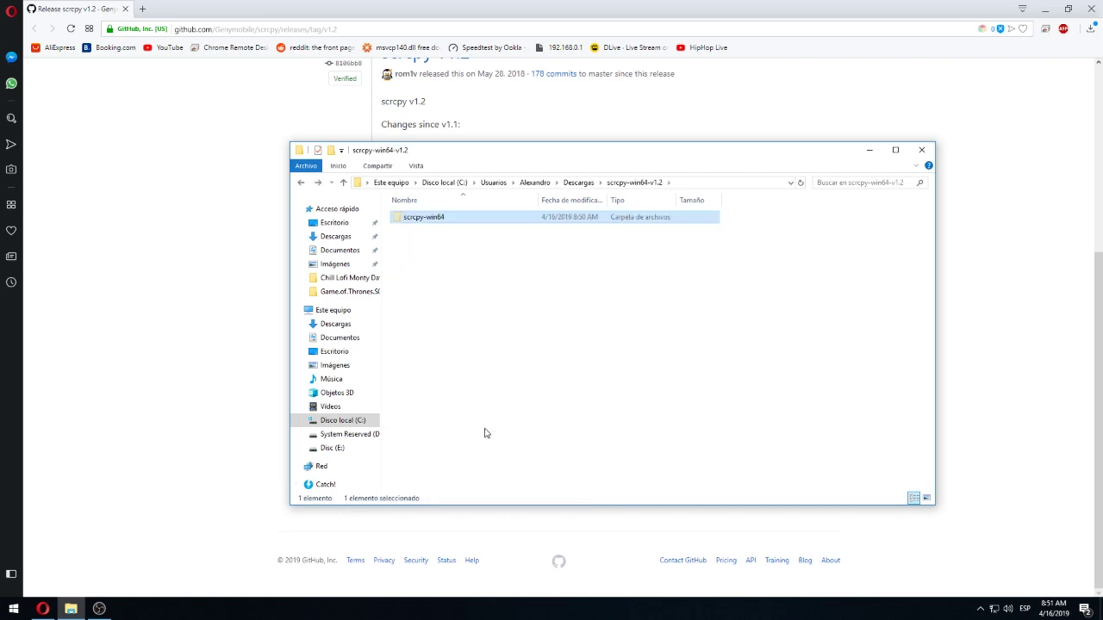
Paste the scrcpy-win64 folder into the root of Disco local (C:).
{"action": "key", "text": "BackSpace"}
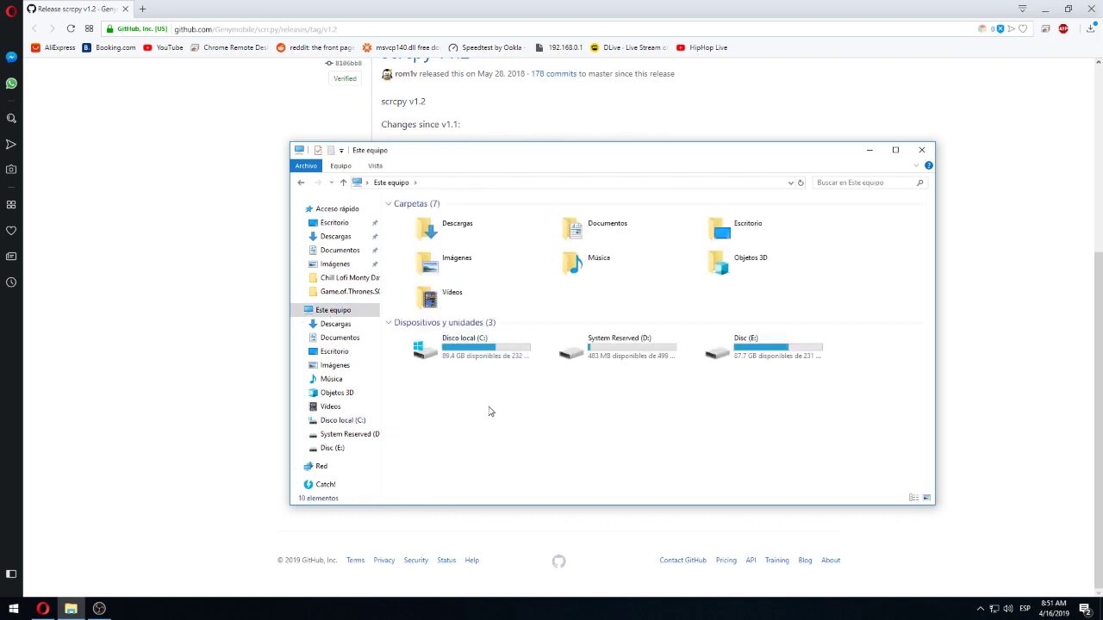
{"action": "double_click", "coordinate": [441, 351]}
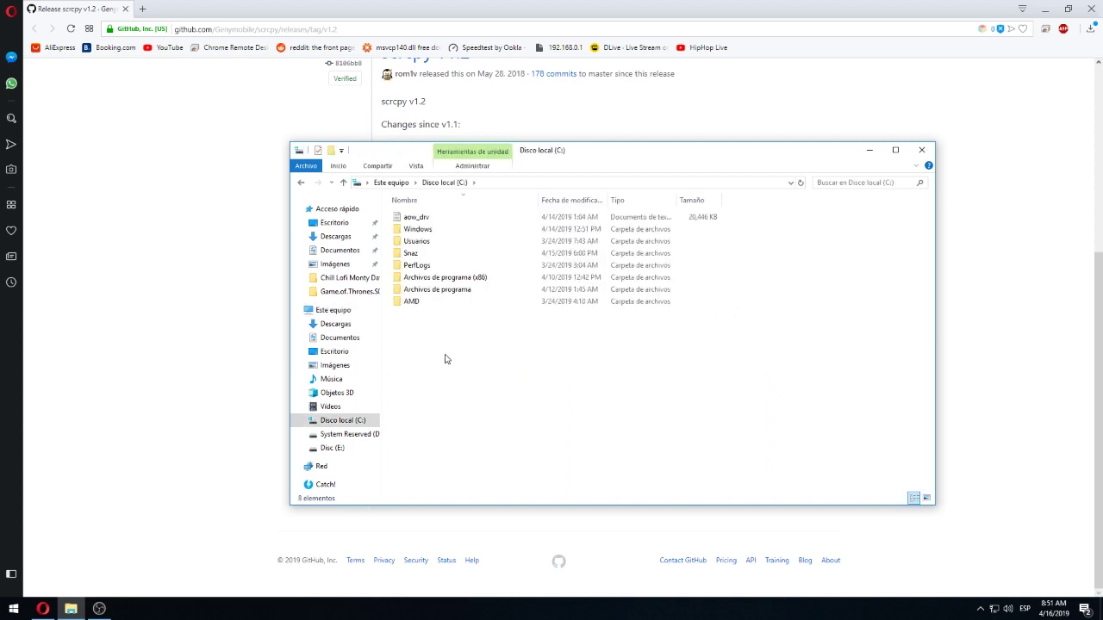
{"action": "right_click", "coordinate": [444, 356]}
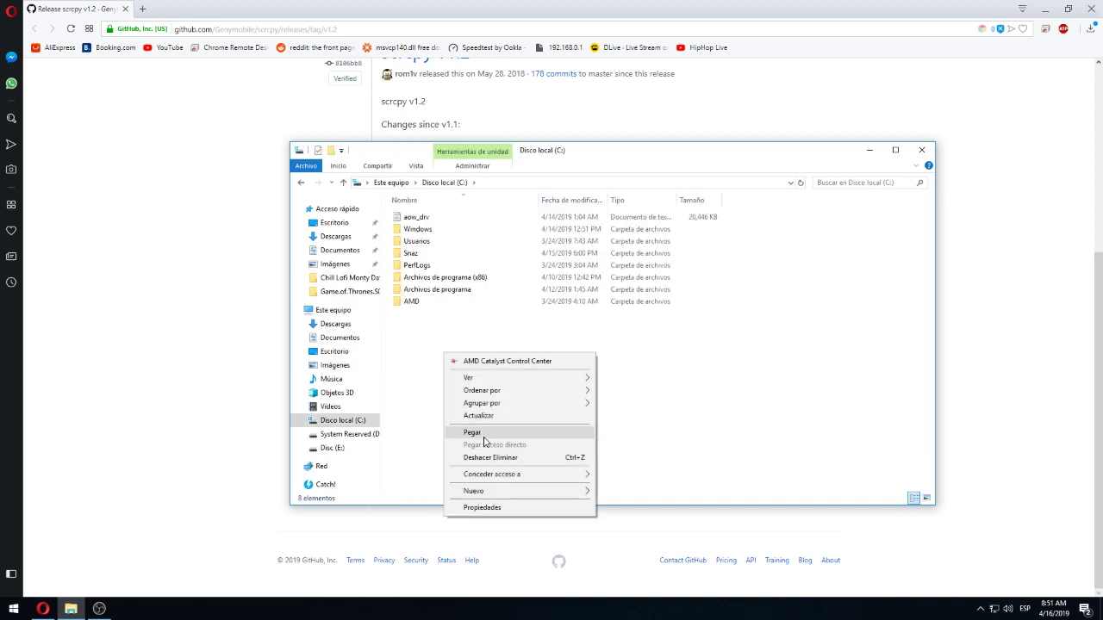
{"action": "left_click", "coordinate": [472, 433]}
Rename the pasted folder on C: to adp and check its contents.
{"action": "left_click", "coordinate": [471, 393]}
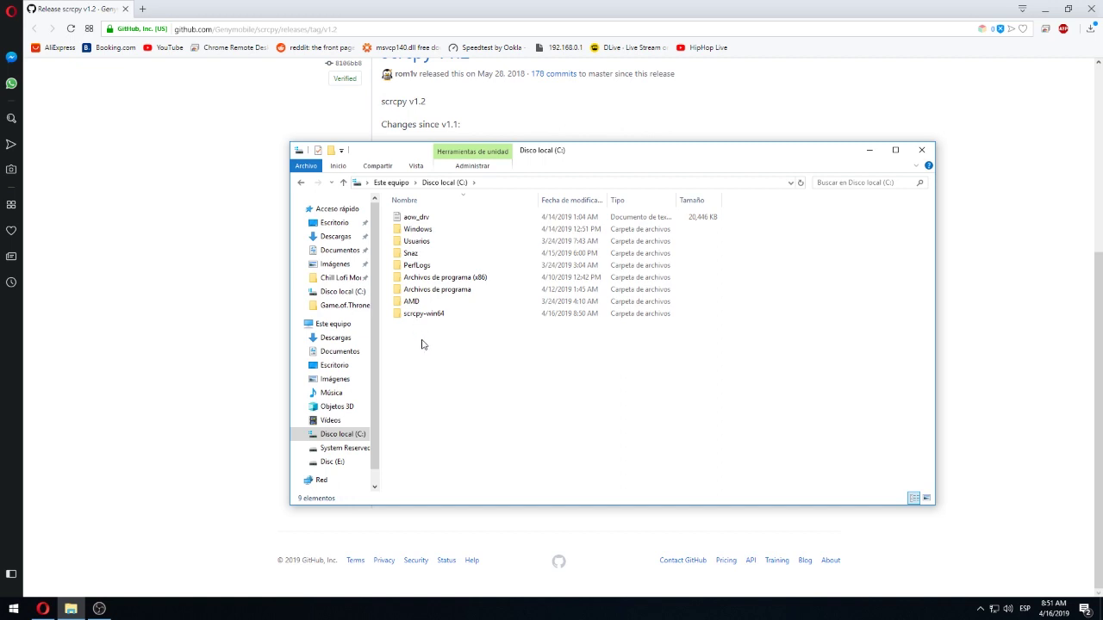
{"action": "left_click", "coordinate": [436, 317]}
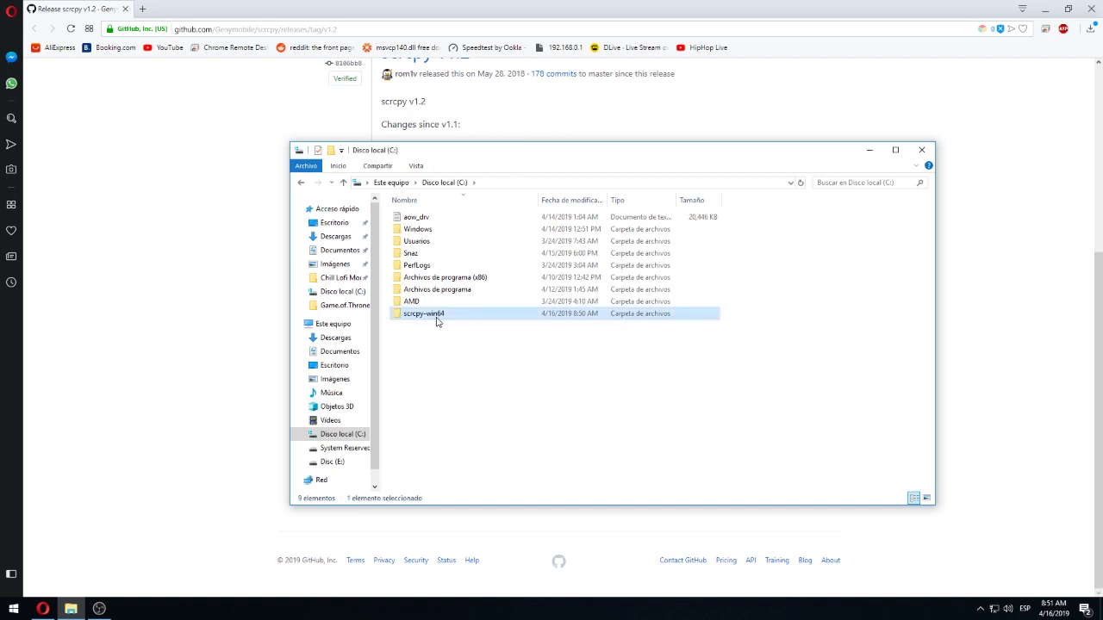
{"action": "left_click", "coordinate": [438, 315]}
{"action": "type", "text": "ADP"}
{"action": "key", "text": "BackSpace"}
{"action": "key", "text": "BackSpace"}
{"action": "type", "text": "adp"}
{"action": "left_click", "coordinate": [454, 373]}
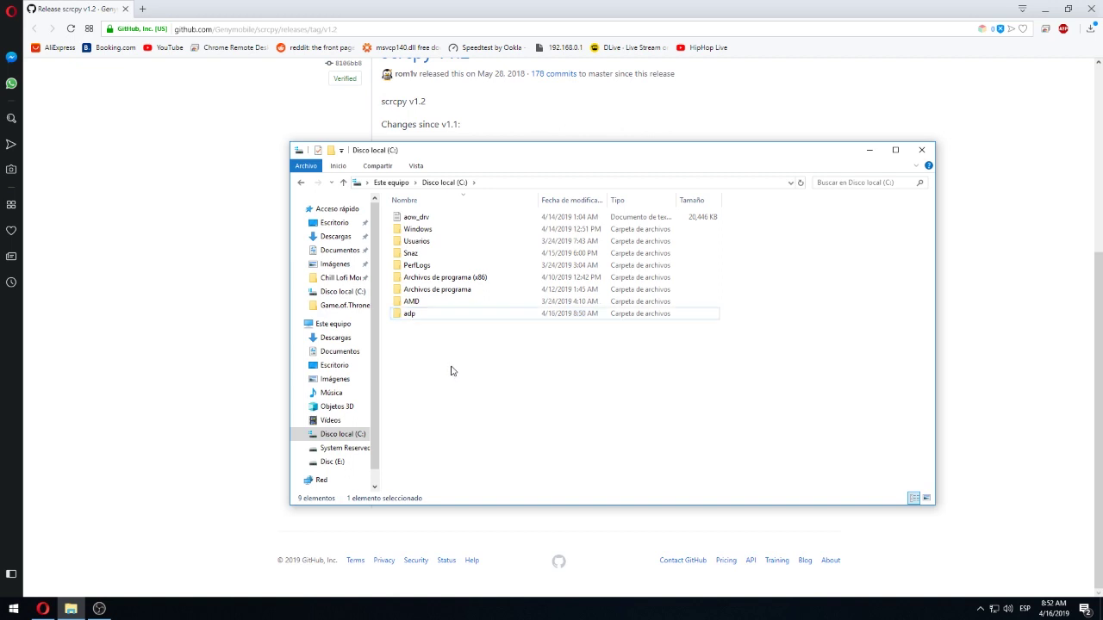
{"action": "double_click", "coordinate": [410, 316]}
{"action": "left_click", "coordinate": [301, 181]}
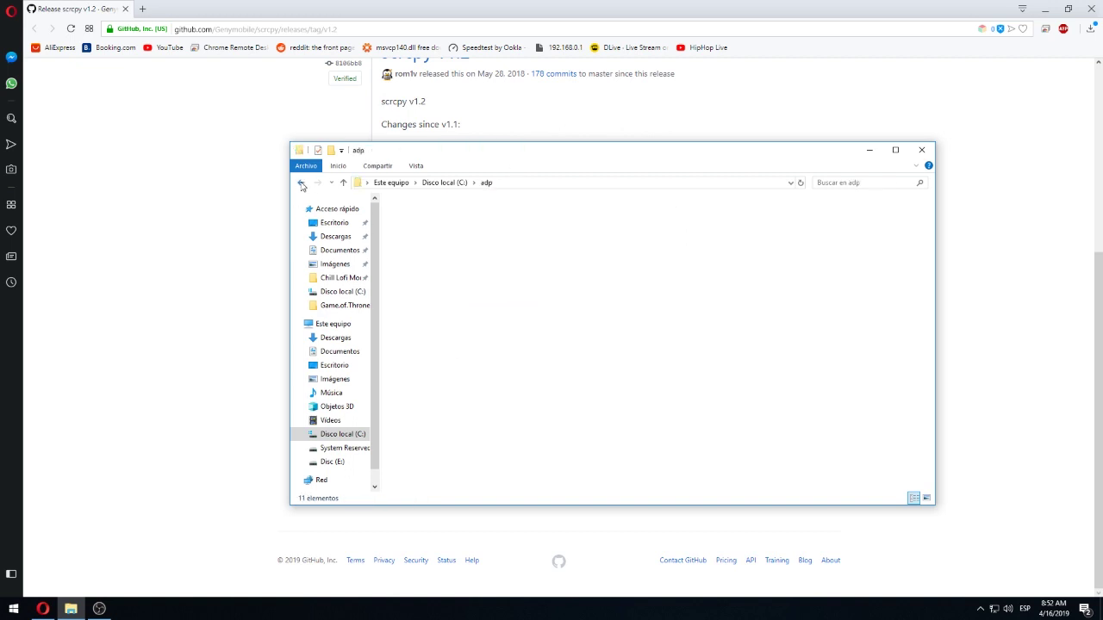
{"action": "left_click", "coordinate": [454, 346]}
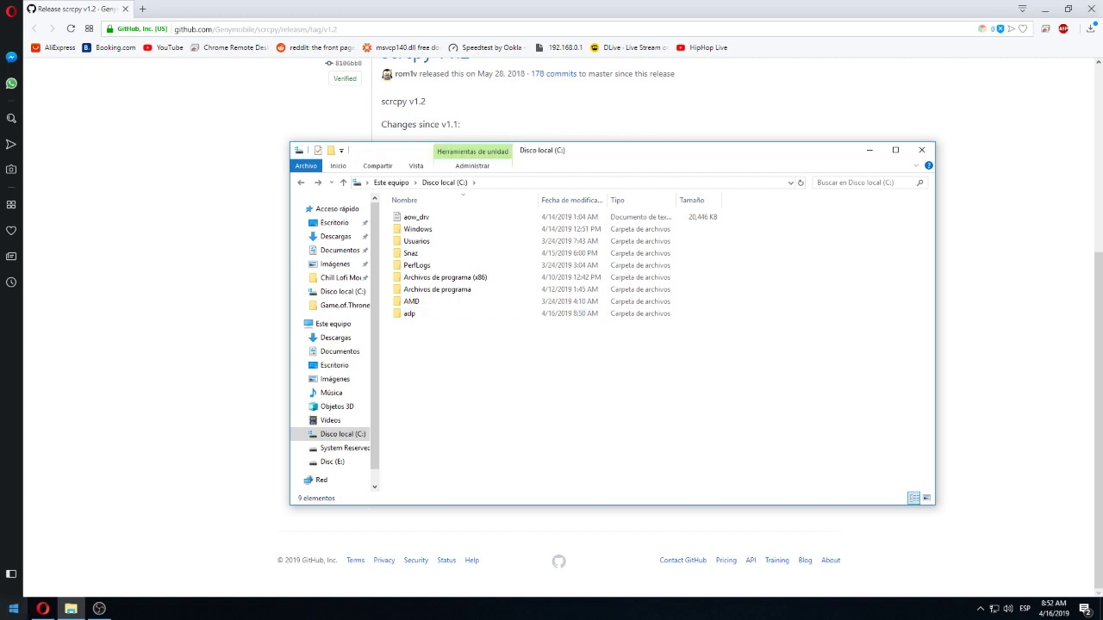
Find the Run app by searching 'run' in Start and launch cmd from it.
{"action": "left_click", "coordinate": [13, 608]}
{"action": "type", "text": "run"}
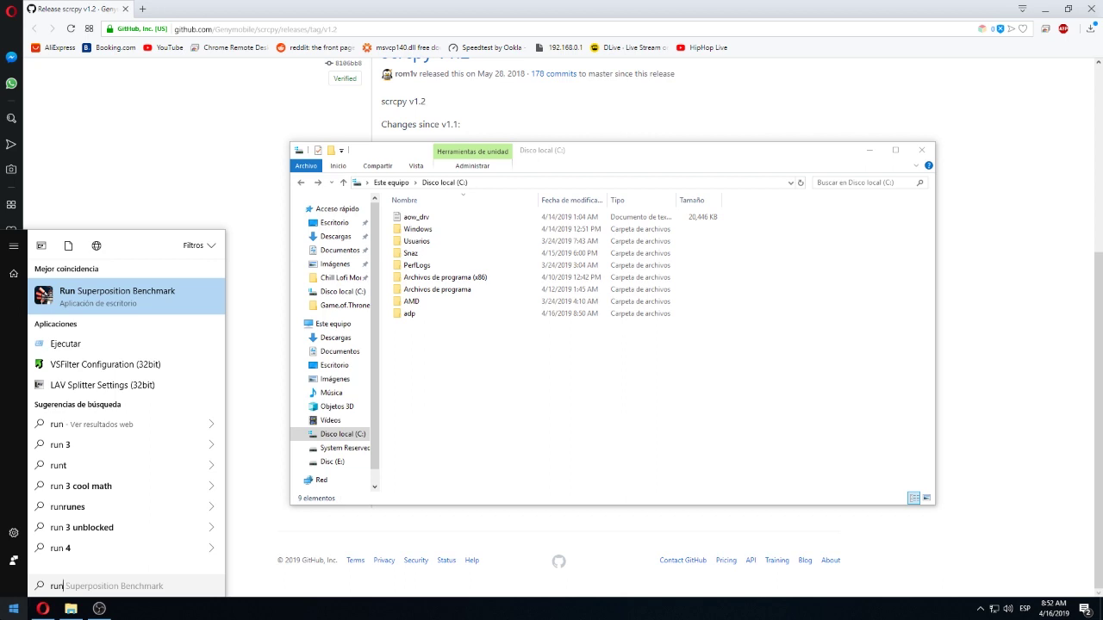
{"action": "key", "text": "BackSpace"}
{"action": "key", "text": "BackSpace"}
{"action": "key", "text": "BackSpace"}
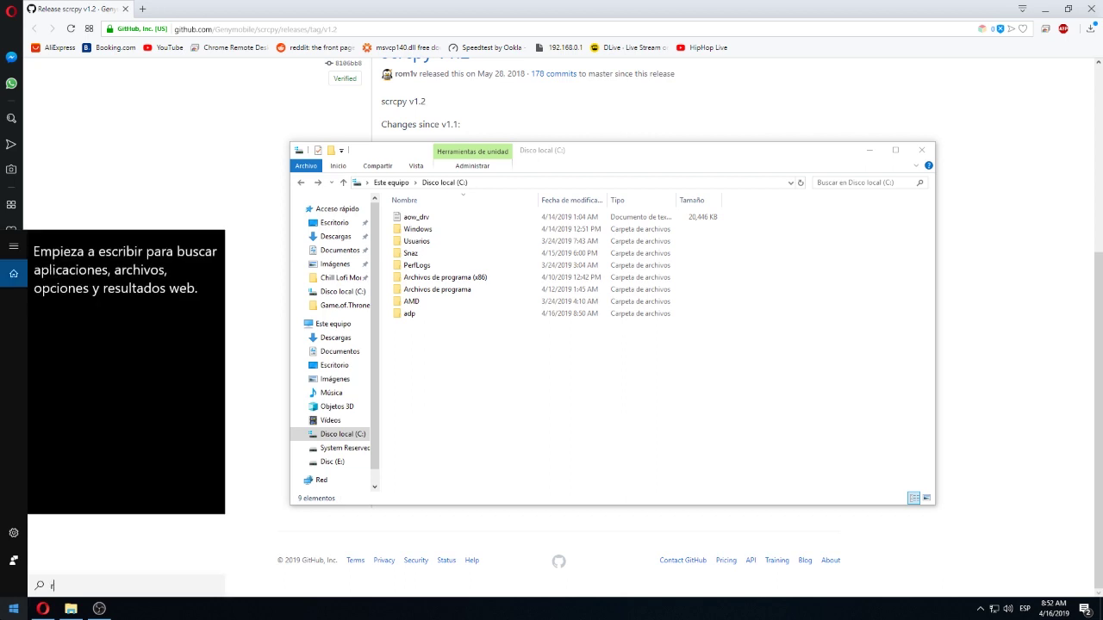
{"action": "type", "text": "run"}
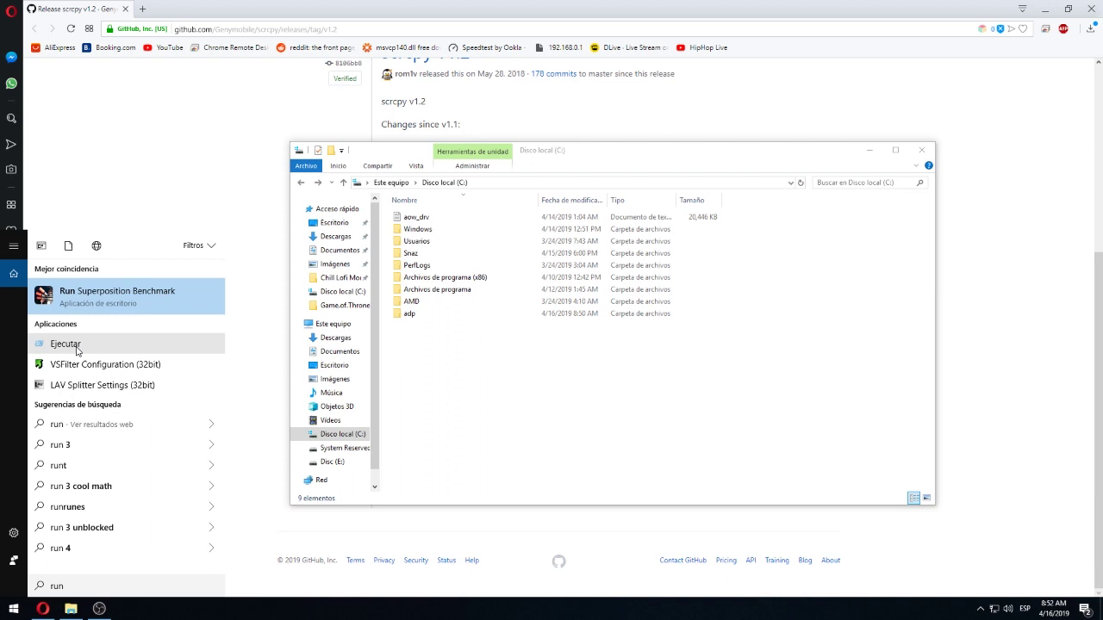
{"action": "left_click", "coordinate": [76, 345]}
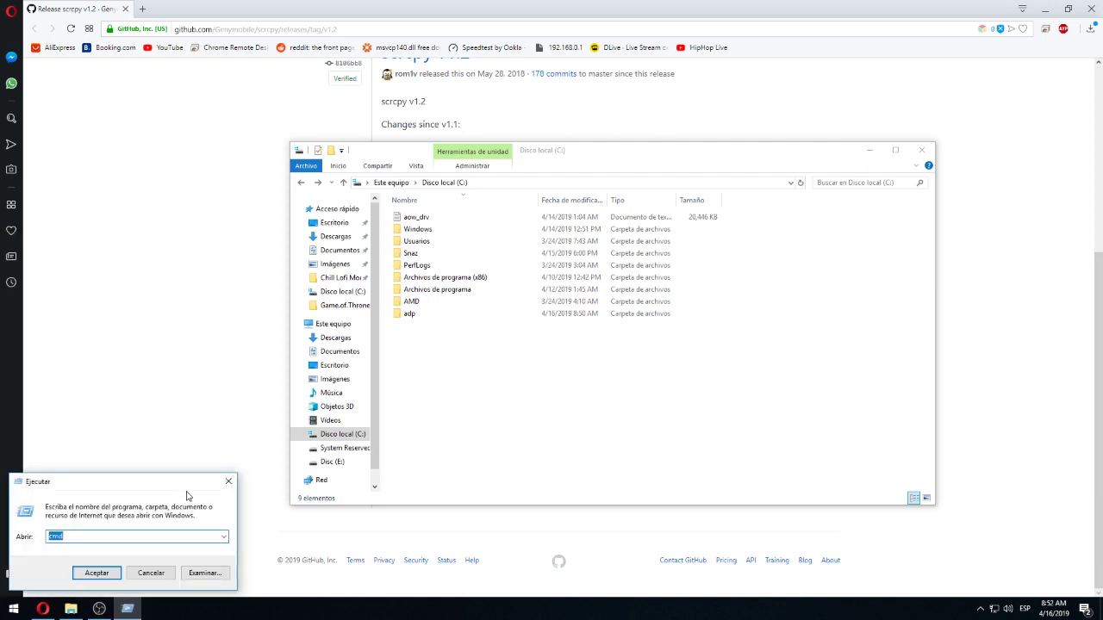
{"action": "type", "text": "cmd"}
{"action": "left_click", "coordinate": [99, 572]}
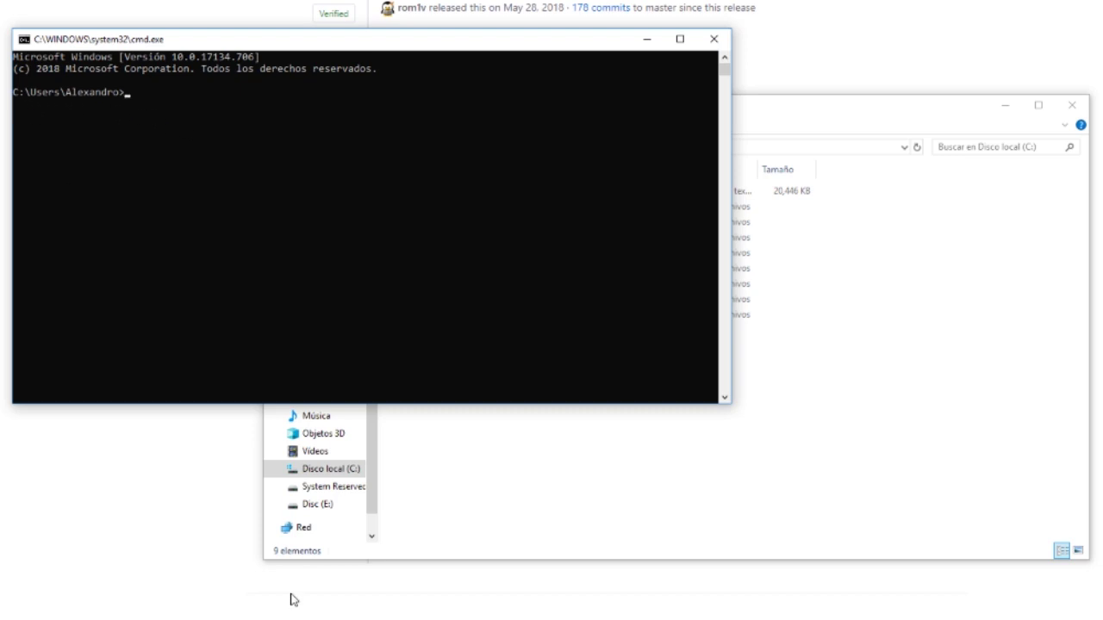
Run cd C:/ to switch Command Prompt to the C:\ drive root.
{"action": "type", "text": "cd C:/"}
{"action": "key", "text": "Return"}
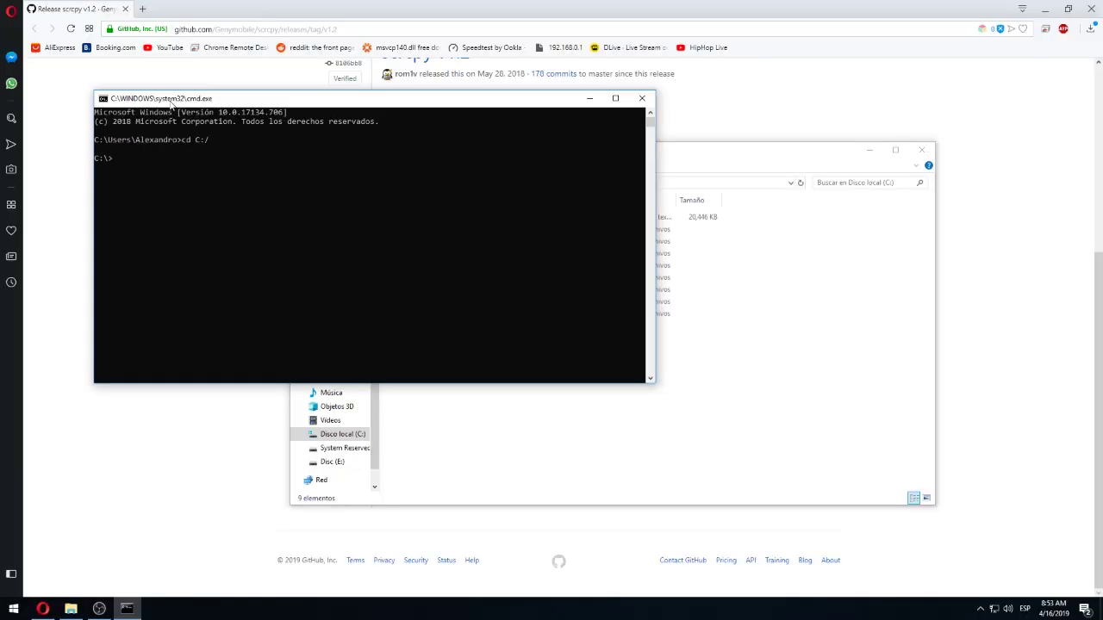
Arrange the Command Prompt and File Explorer windows and select the adp folder on C:.
{"action": "left_click_drag", "start_coordinate": [241, 96], "coordinate": [158, 41]}
{"action": "left_click", "coordinate": [538, 435]}
{"action": "left_click", "coordinate": [497, 184]}
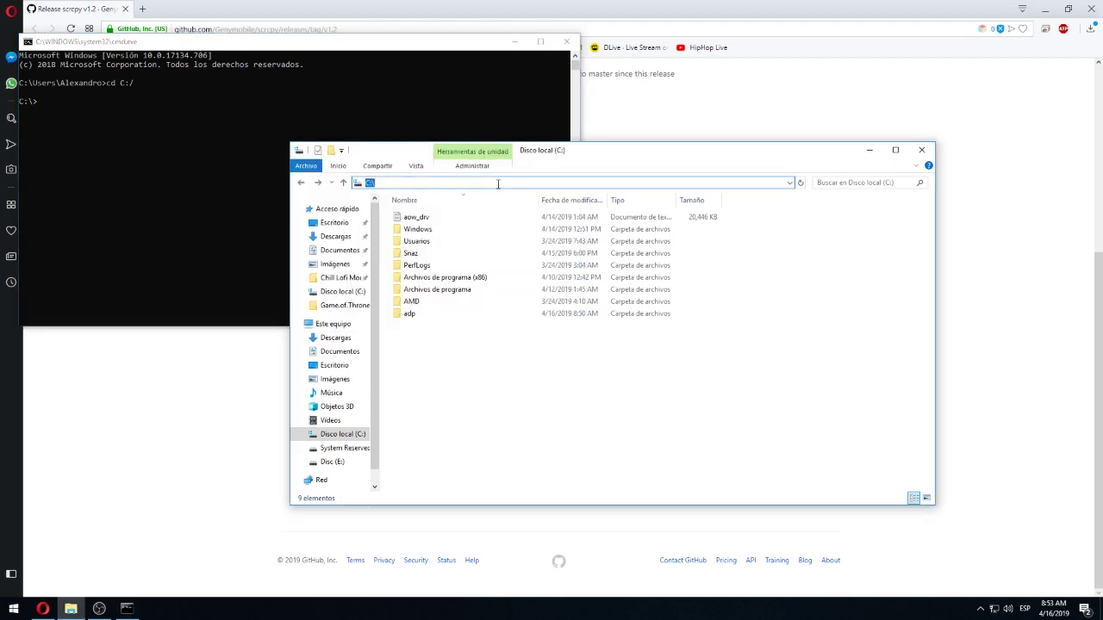
{"action": "left_click", "coordinate": [114, 118]}
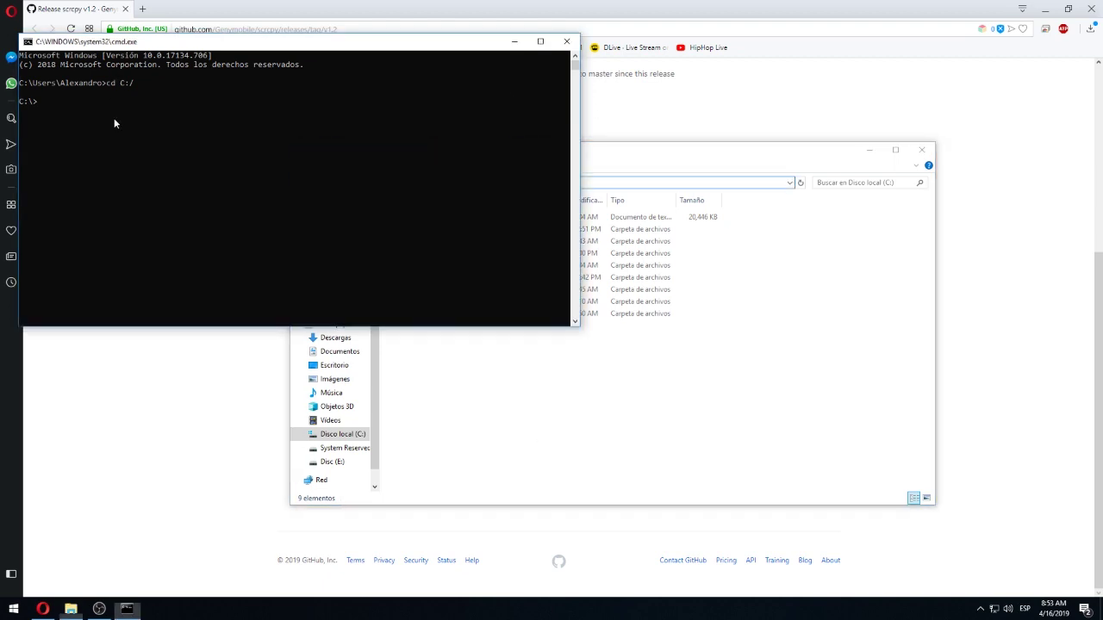
{"action": "left_click", "coordinate": [403, 138]}
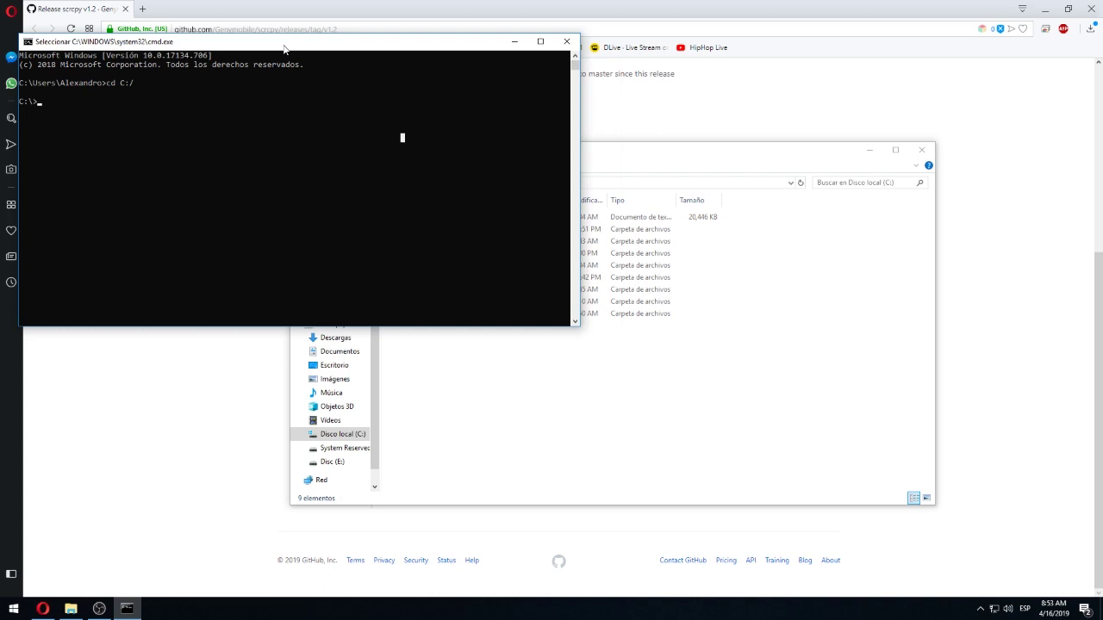
{"action": "left_click_drag", "start_coordinate": [284, 48], "coordinate": [370, 57]}
{"action": "left_click", "coordinate": [628, 445]}
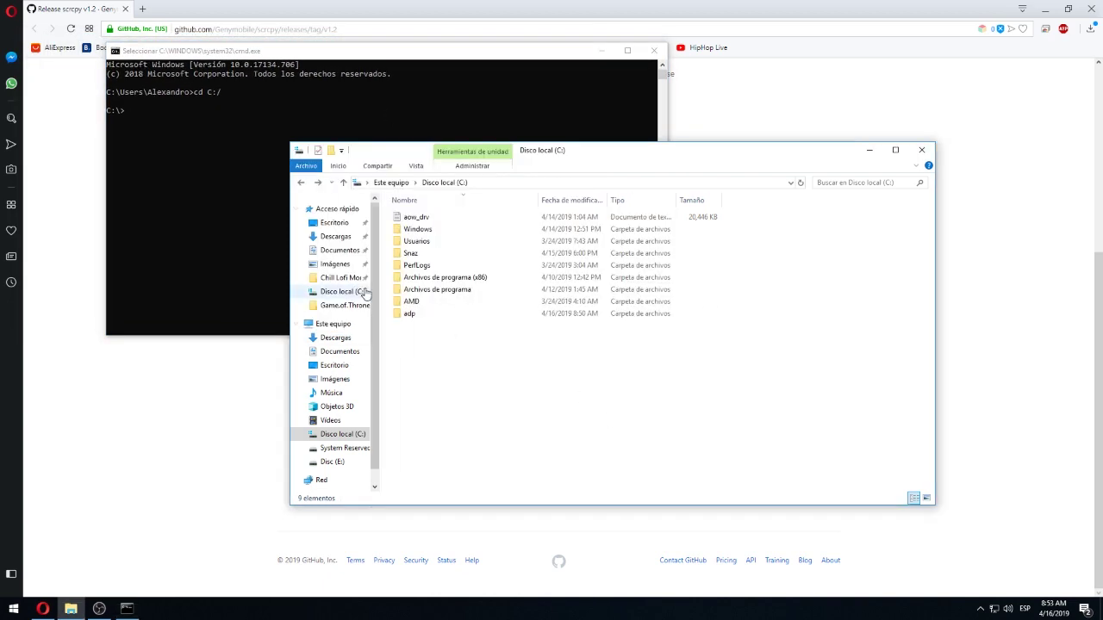
{"action": "left_click", "coordinate": [405, 315]}
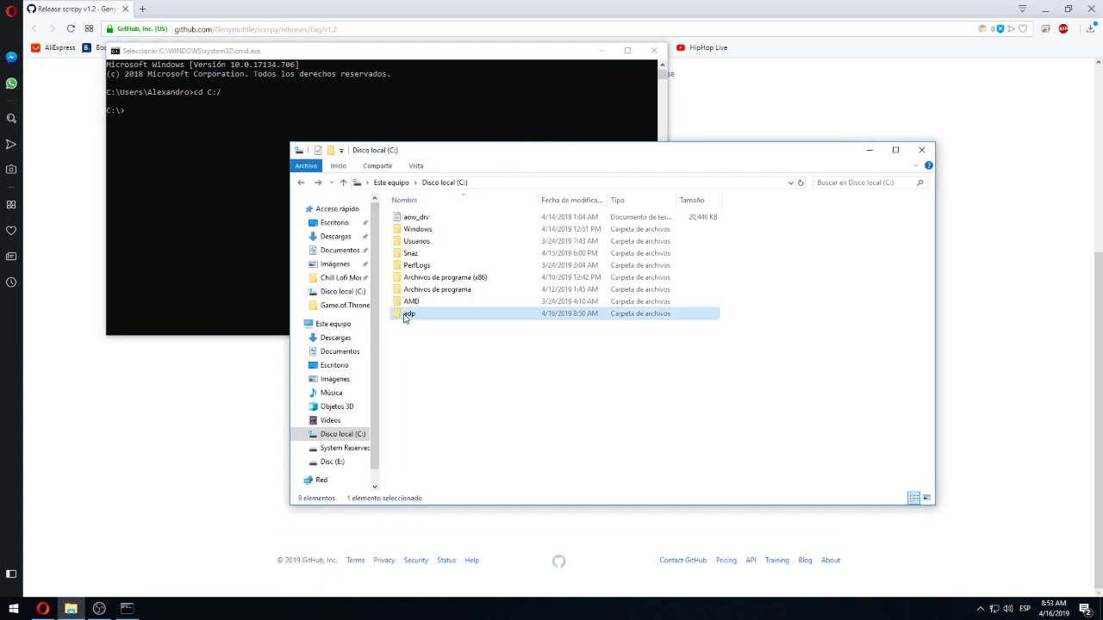
{"action": "left_click", "coordinate": [215, 195]}
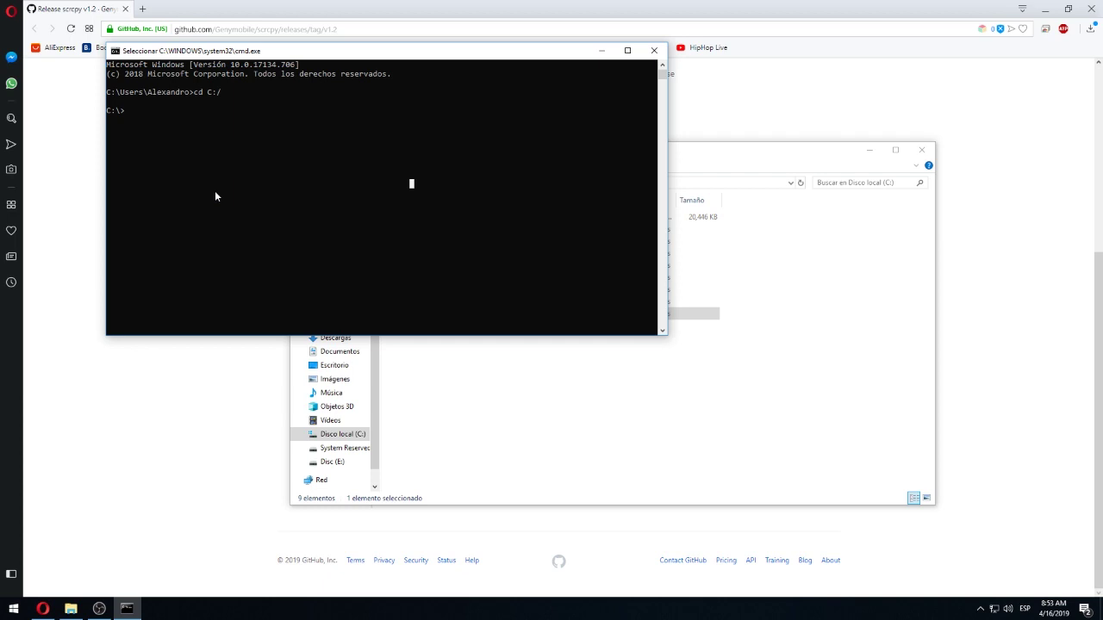
Run cd adp in Command Prompt and confirm the C:\adp path in File Explorer.
{"action": "type", "text": "cd adp"}
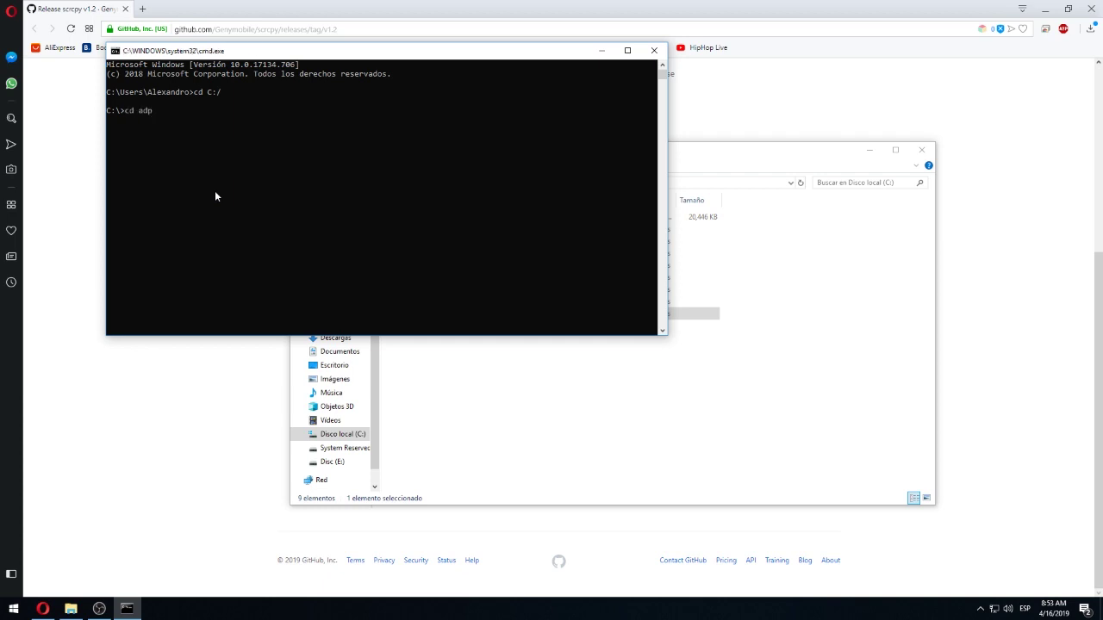
{"action": "key", "text": "Return"}
{"action": "left_click", "coordinate": [548, 428]}
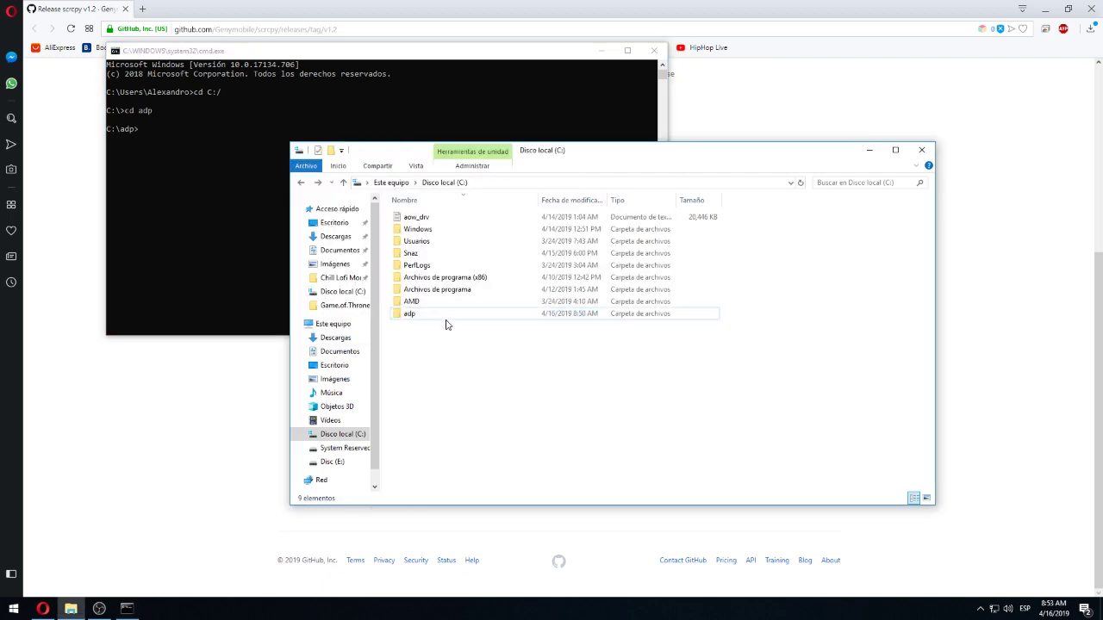
{"action": "double_click", "coordinate": [439, 316]}
{"action": "left_click", "coordinate": [521, 182]}
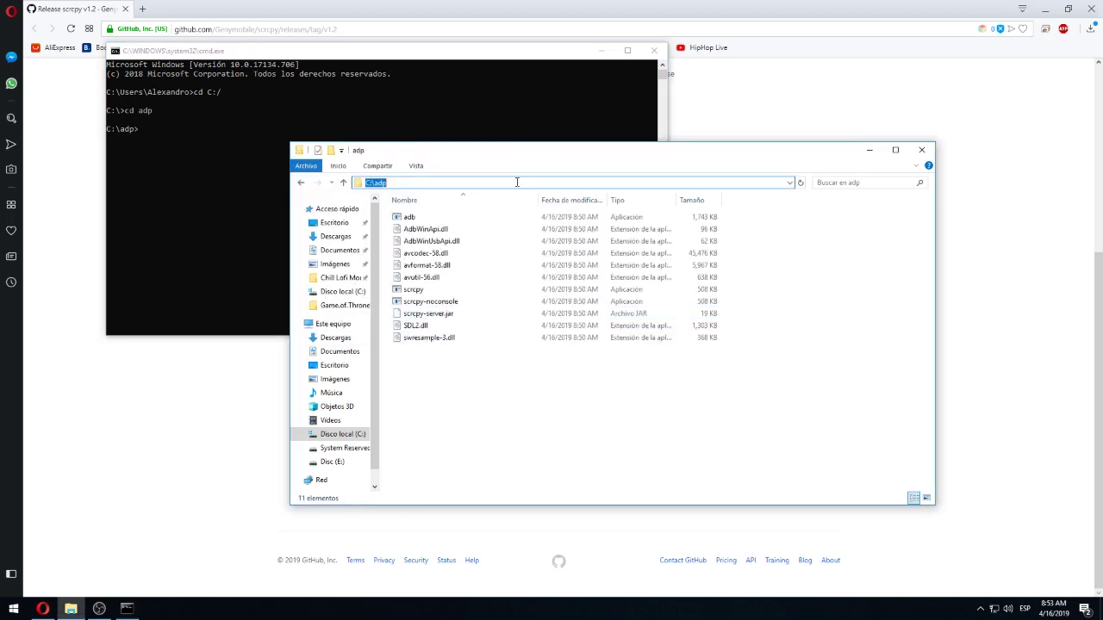
{"action": "left_click", "coordinate": [166, 213]}
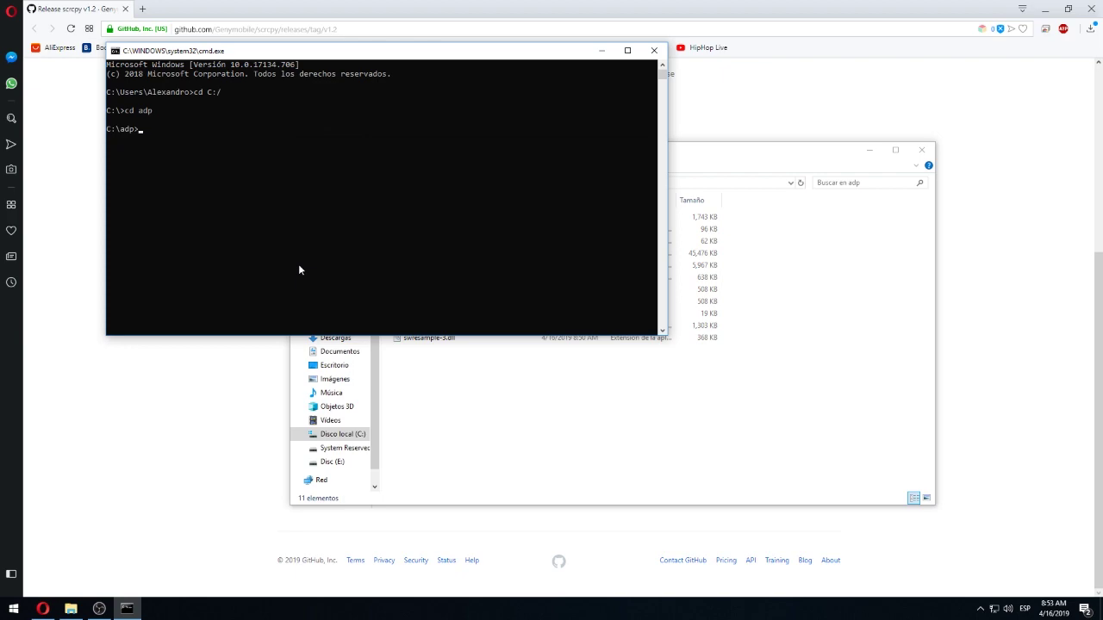
Locate the scrcpy application file in C:\adp, then refocus the console.
{"action": "left_click", "coordinate": [767, 170]}
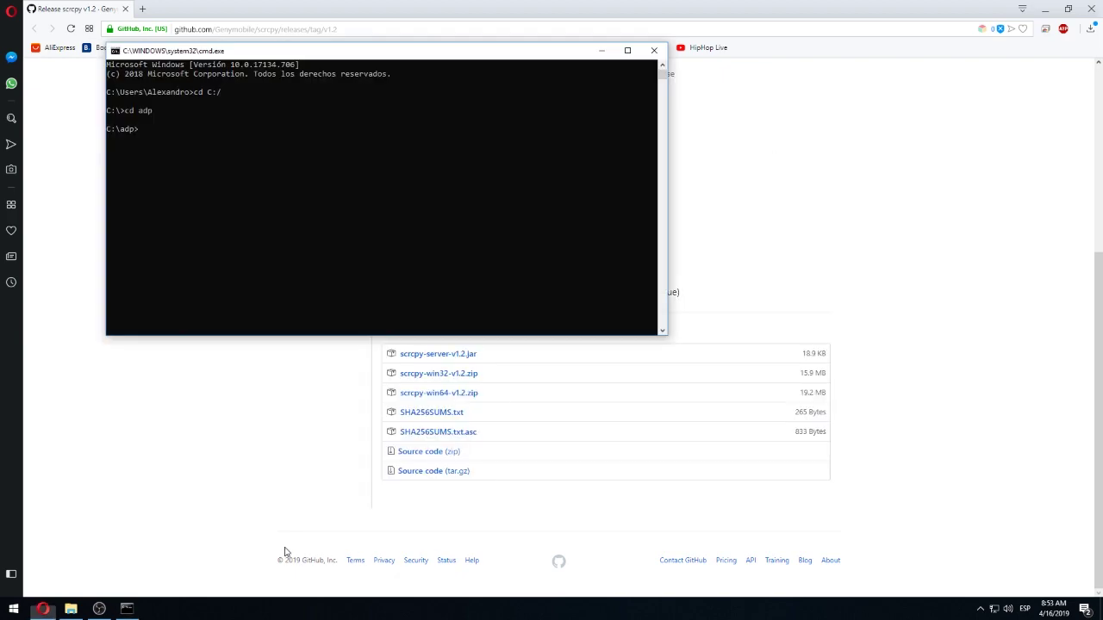
{"action": "left_click", "coordinate": [126, 609]}
{"action": "left_click", "coordinate": [70, 609]}
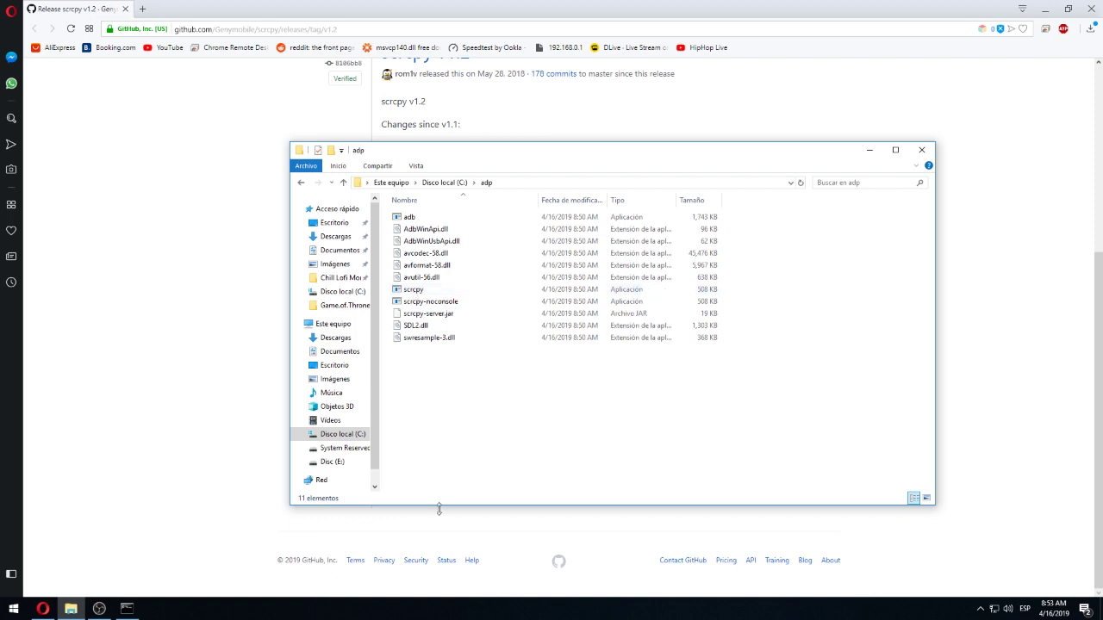
{"action": "left_click", "coordinate": [412, 290]}
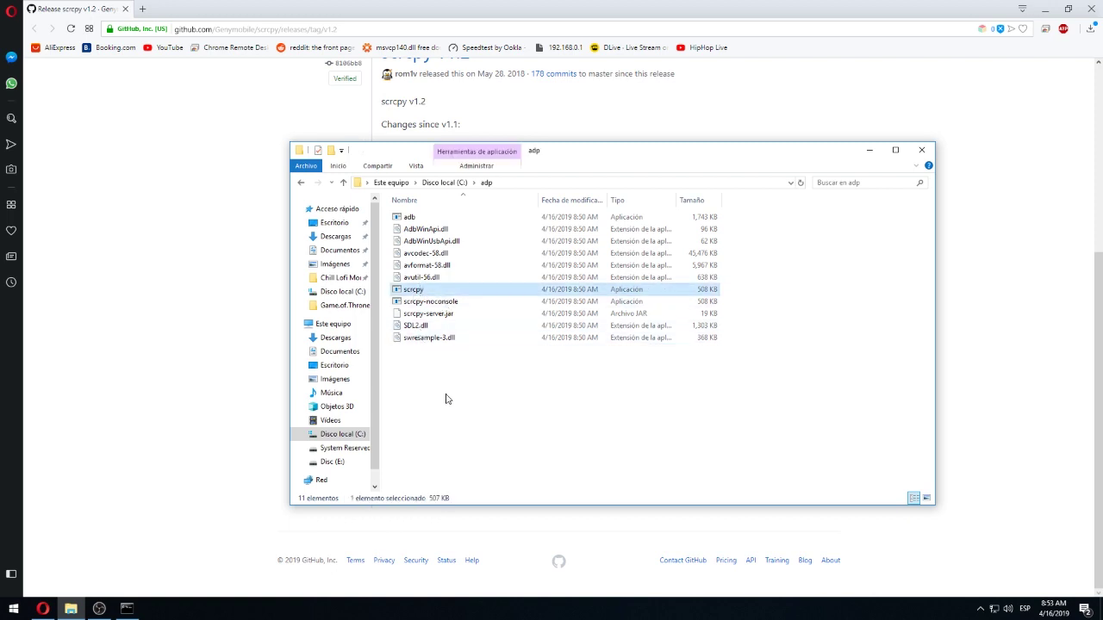
{"action": "left_click", "coordinate": [126, 608]}
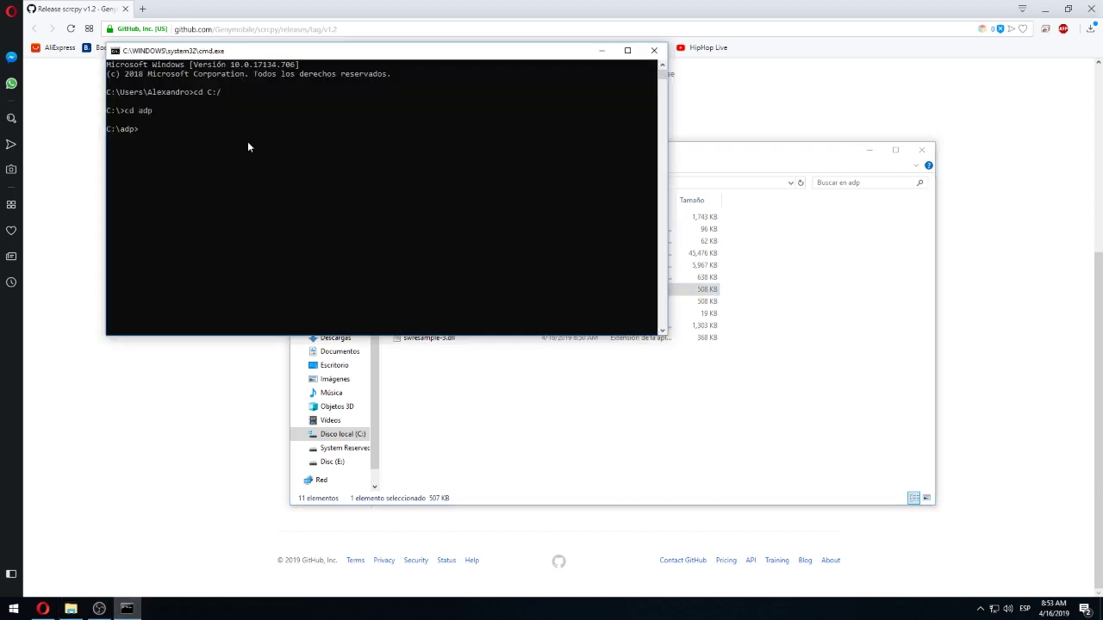
{"action": "left_click", "coordinate": [247, 143]}
Run scrcpy from C:\adp and, after the no-devices error, recall the command.
{"action": "right_click", "coordinate": [247, 145]}
{"action": "type", "text": "s"}
{"action": "type", "text": "crc"}
{"action": "type", "text": "py"}
{"action": "key", "text": "Return"}
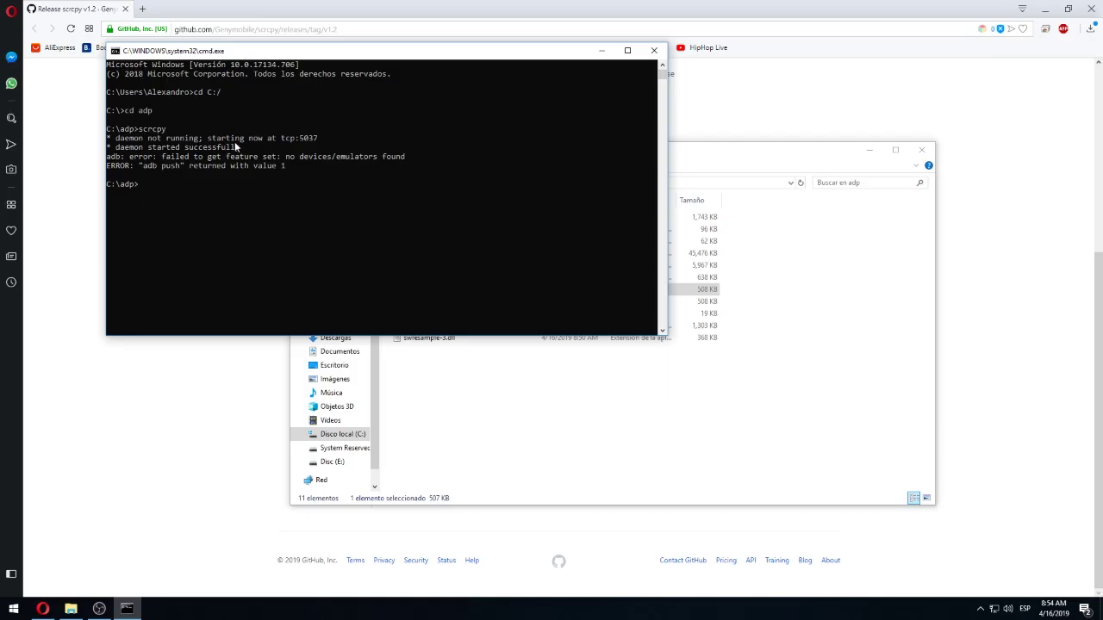
{"action": "key", "text": "Up"}
Rerun scrcpy with the phone connected and bring the LM-X410 mirror window forward.
{"action": "key", "text": "Return"}
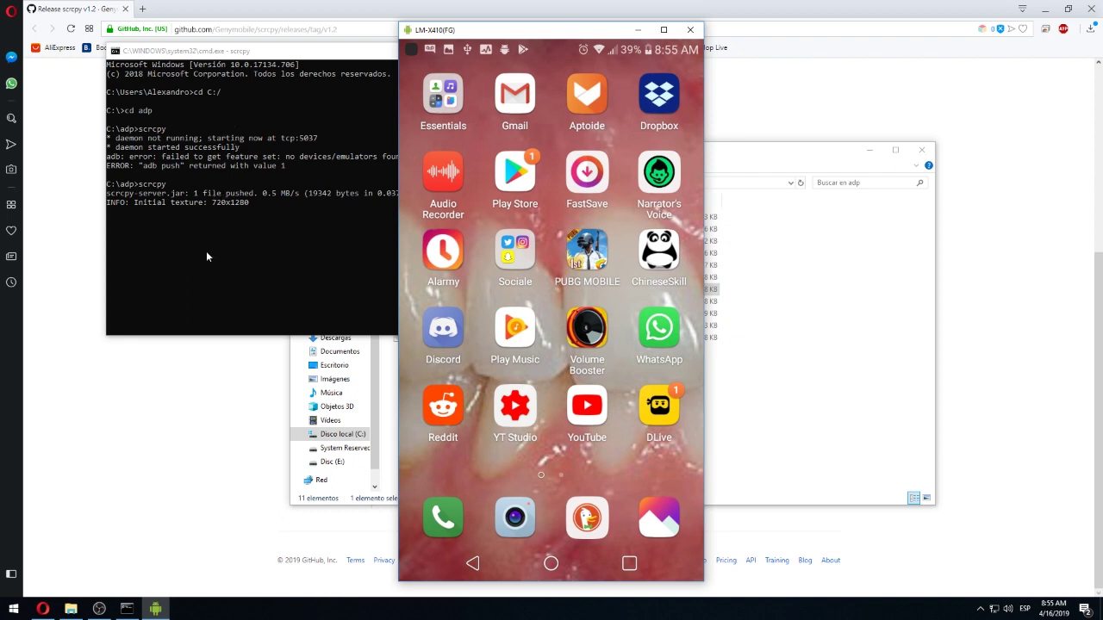
{"action": "left_click", "coordinate": [385, 271]}
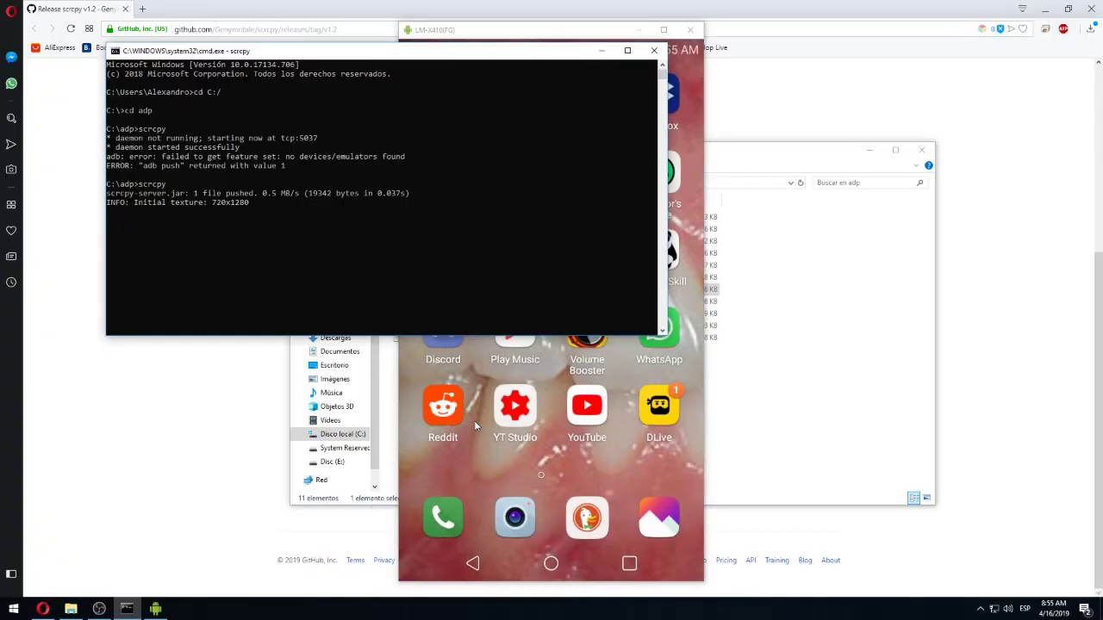
{"action": "left_click", "coordinate": [519, 31]}
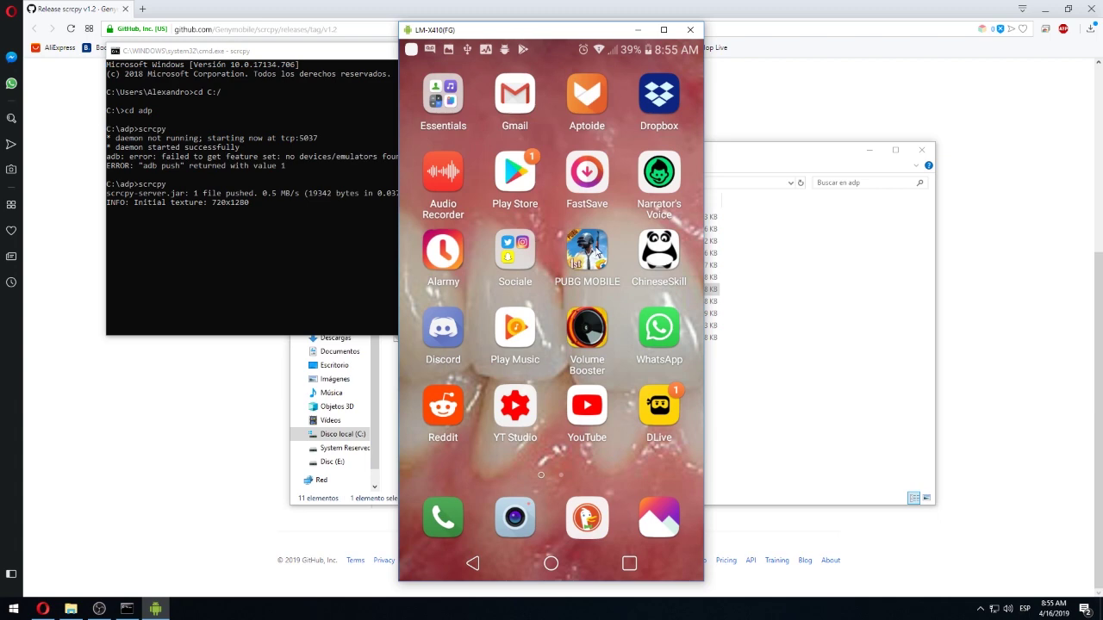
Start PUBG MOBILE from the mirrored home screen and maximize the mirror window.
{"action": "left_click", "coordinate": [593, 256]}
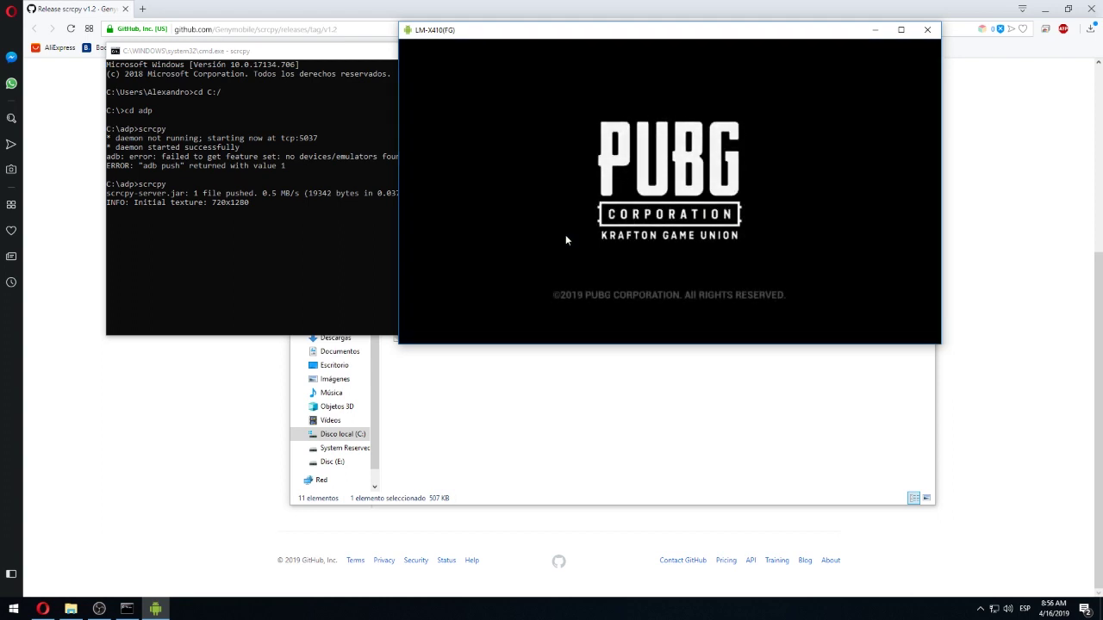
{"action": "left_click", "coordinate": [900, 29]}
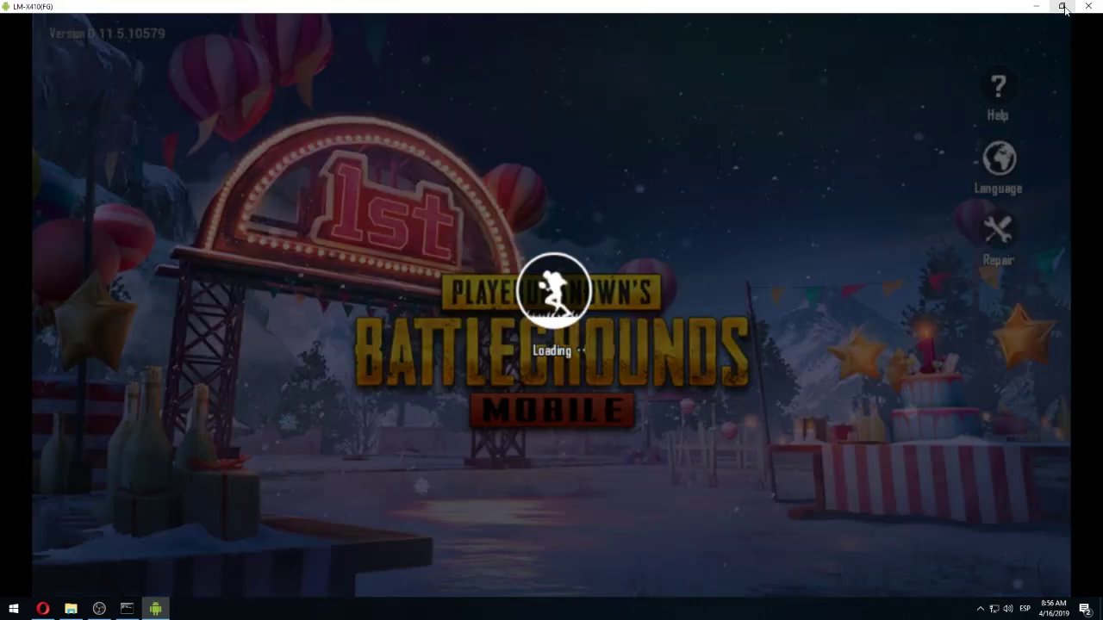
Restore the window, close Weekly Login Rewards, view the profile, then START a Classic match.
{"action": "left_click", "coordinate": [1061, 7]}
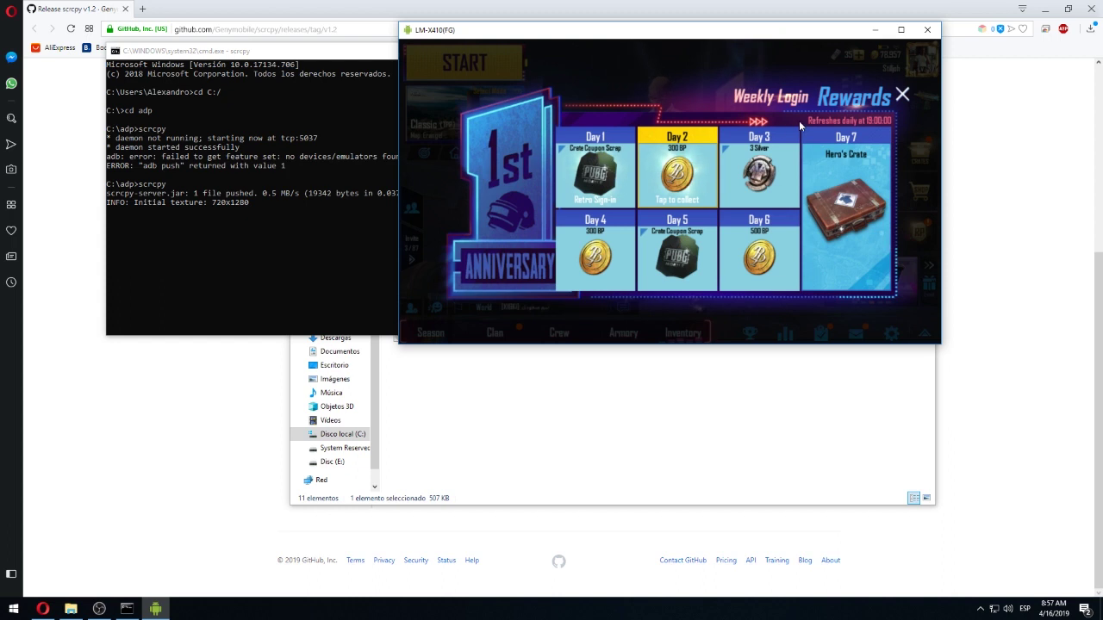
{"action": "left_click", "coordinate": [902, 94]}
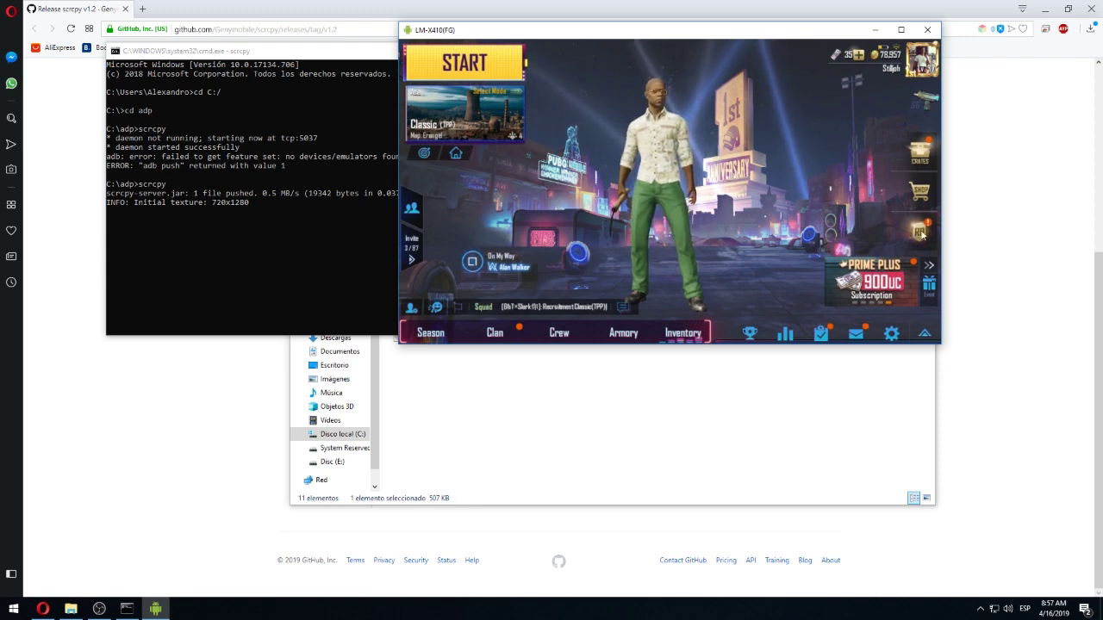
{"action": "left_click", "coordinate": [925, 71]}
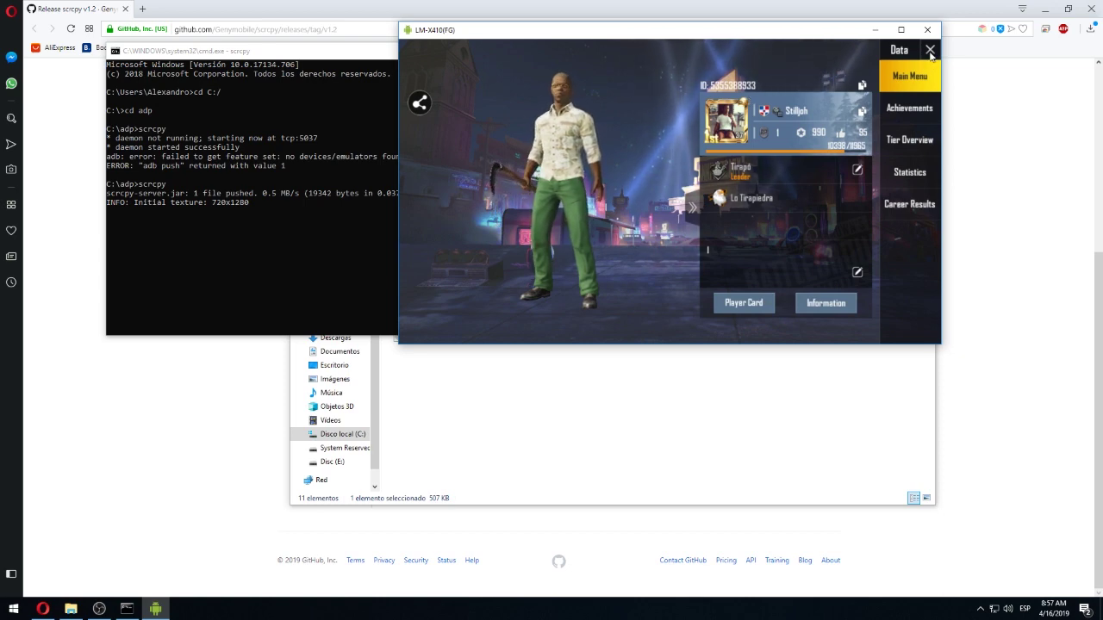
{"action": "right_click", "coordinate": [573, 155]}
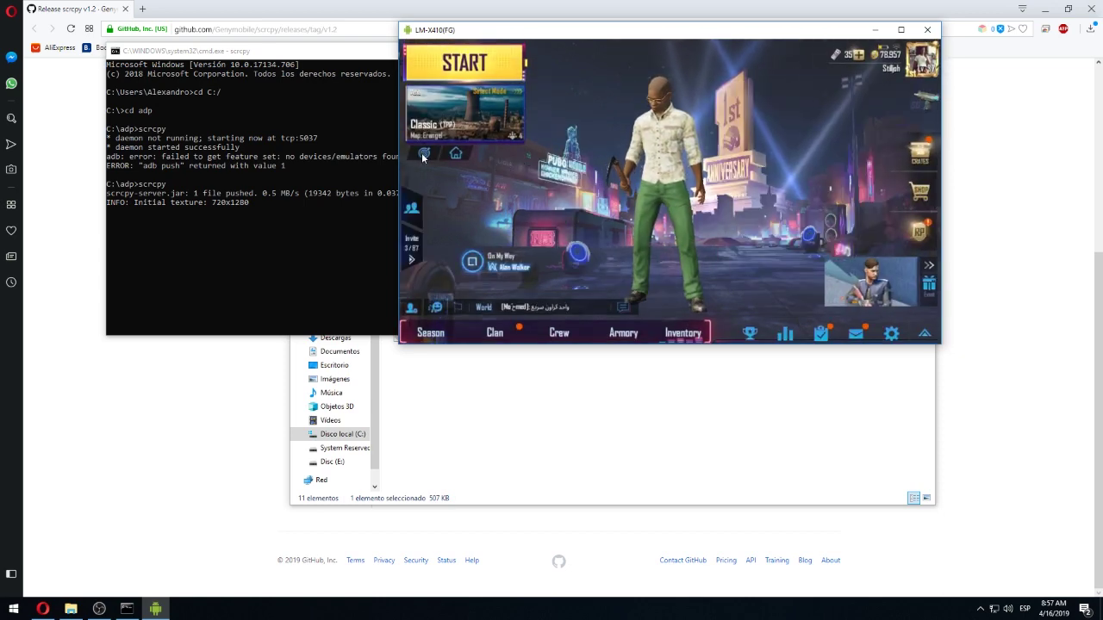
{"action": "left_click", "coordinate": [461, 61]}
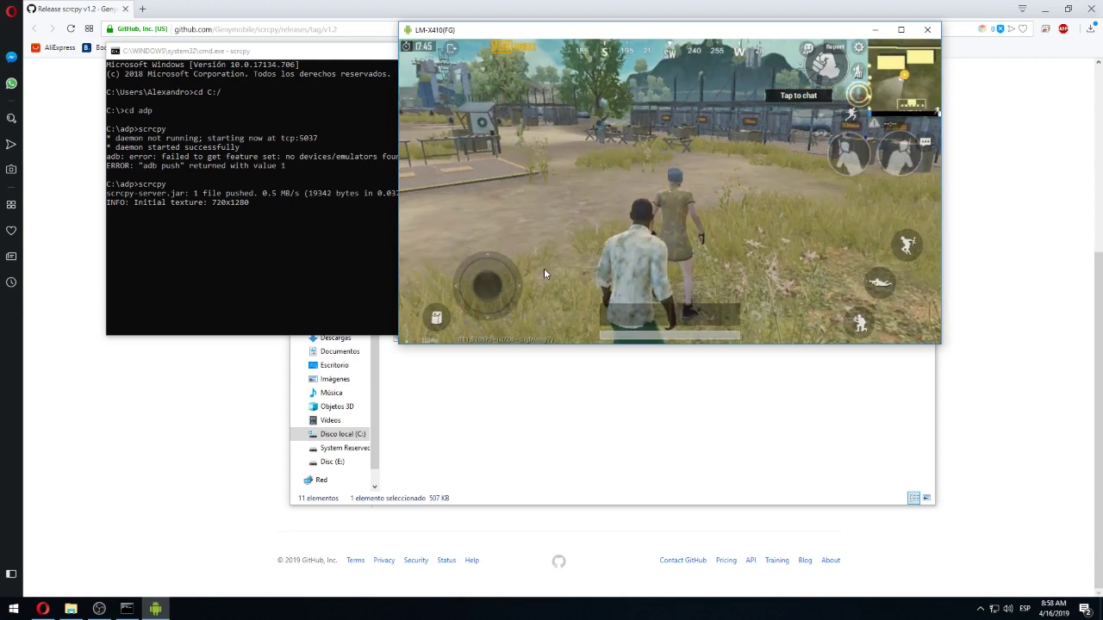